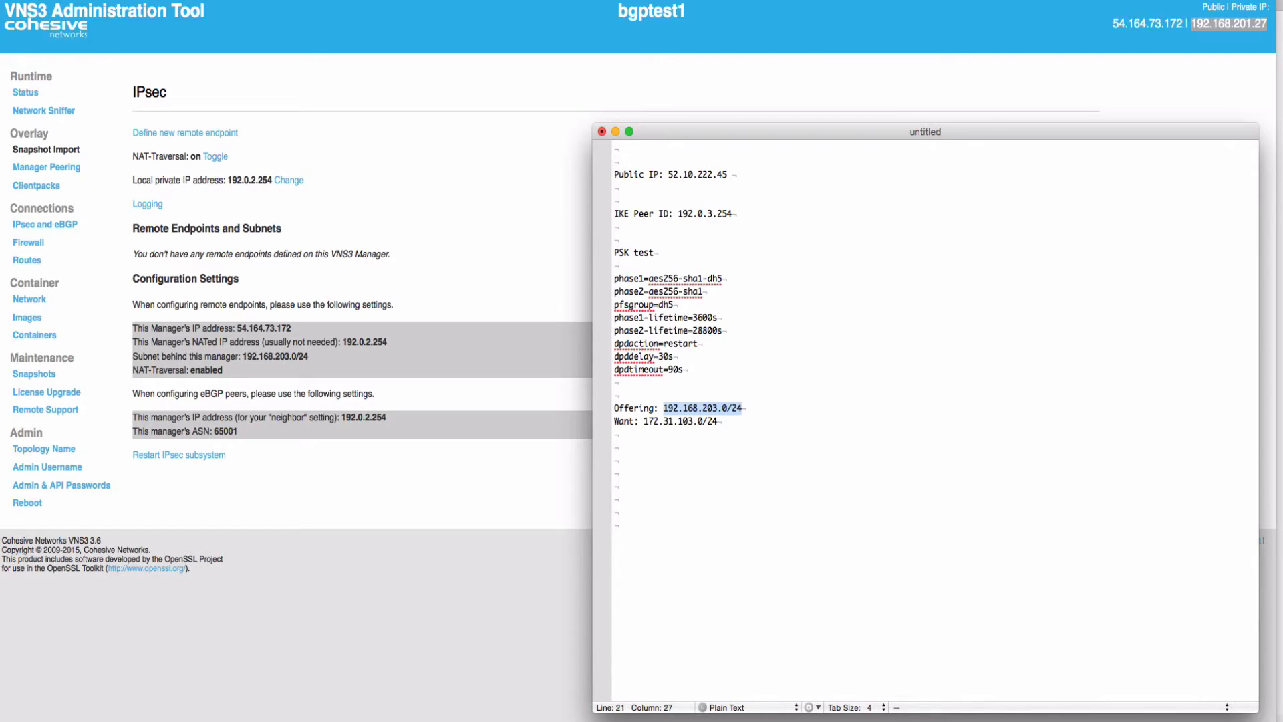
Highlight the peer IP, IKE Peer ID, preshared key and Offering/Want subnet notes, then move the notes off screen
double_click(687, 175)
triple_click(699, 214)
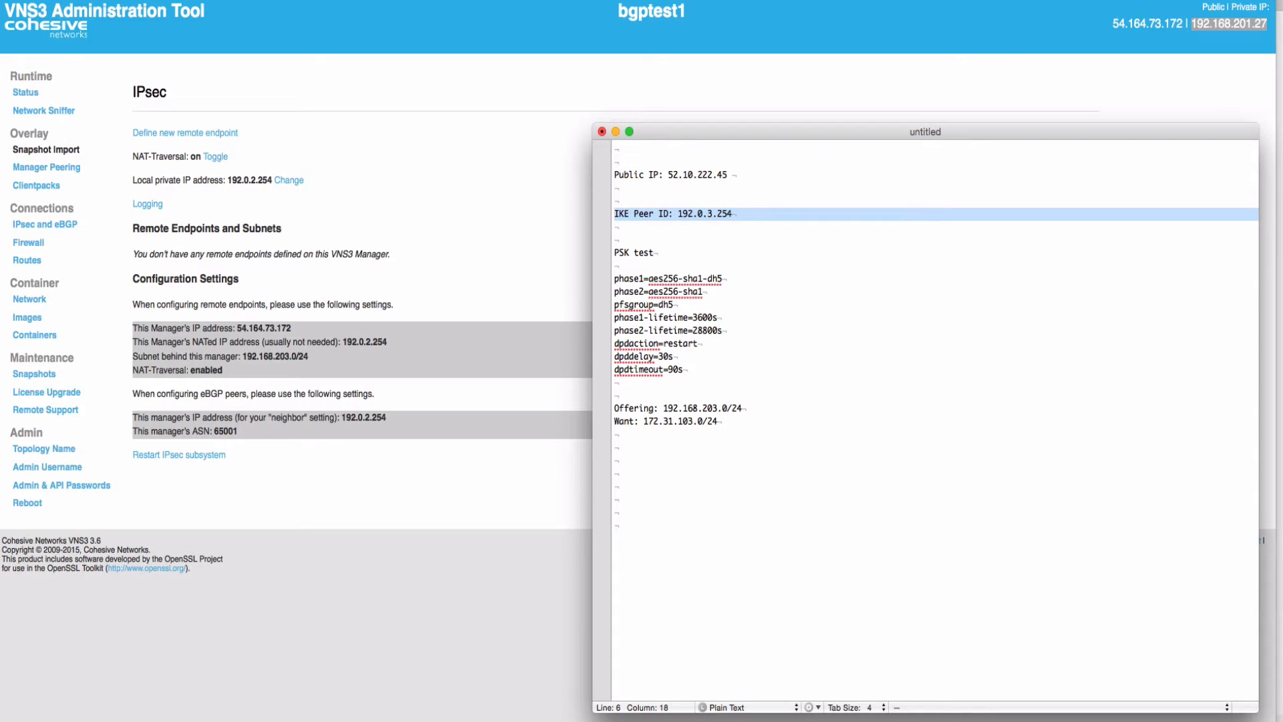
double_click(643, 252)
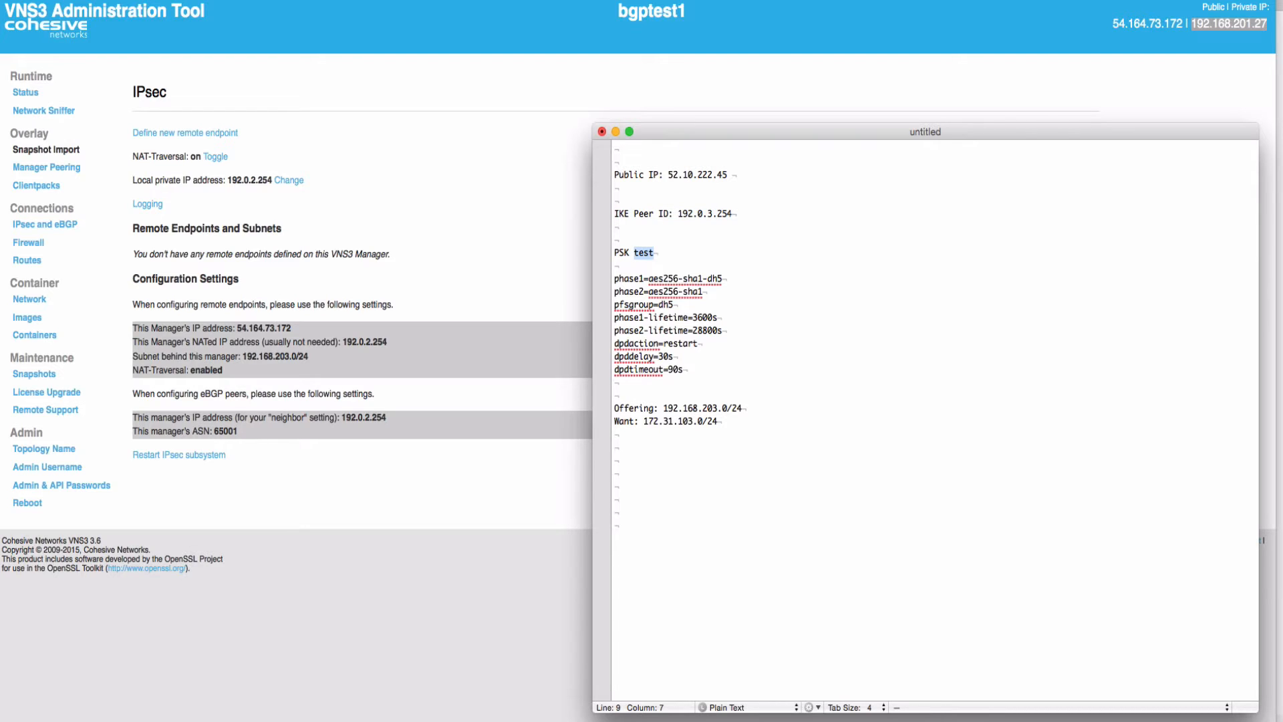
triple_click(676, 408)
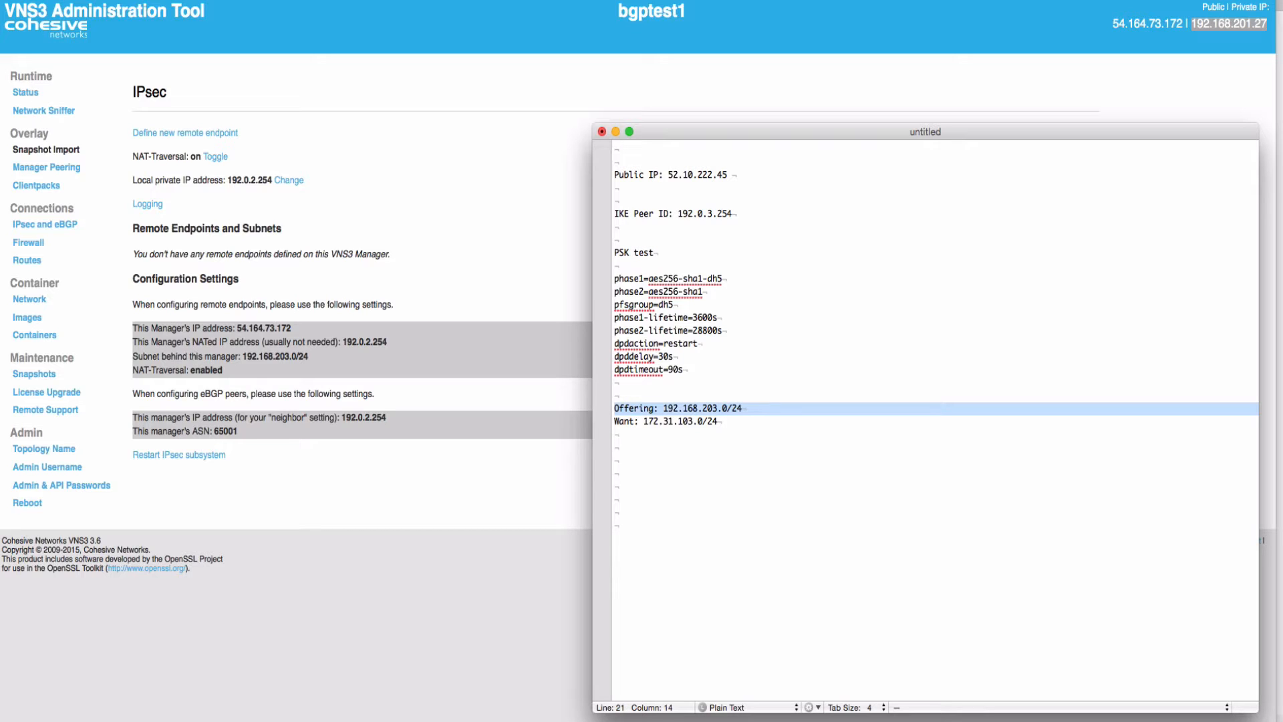
key(Down)
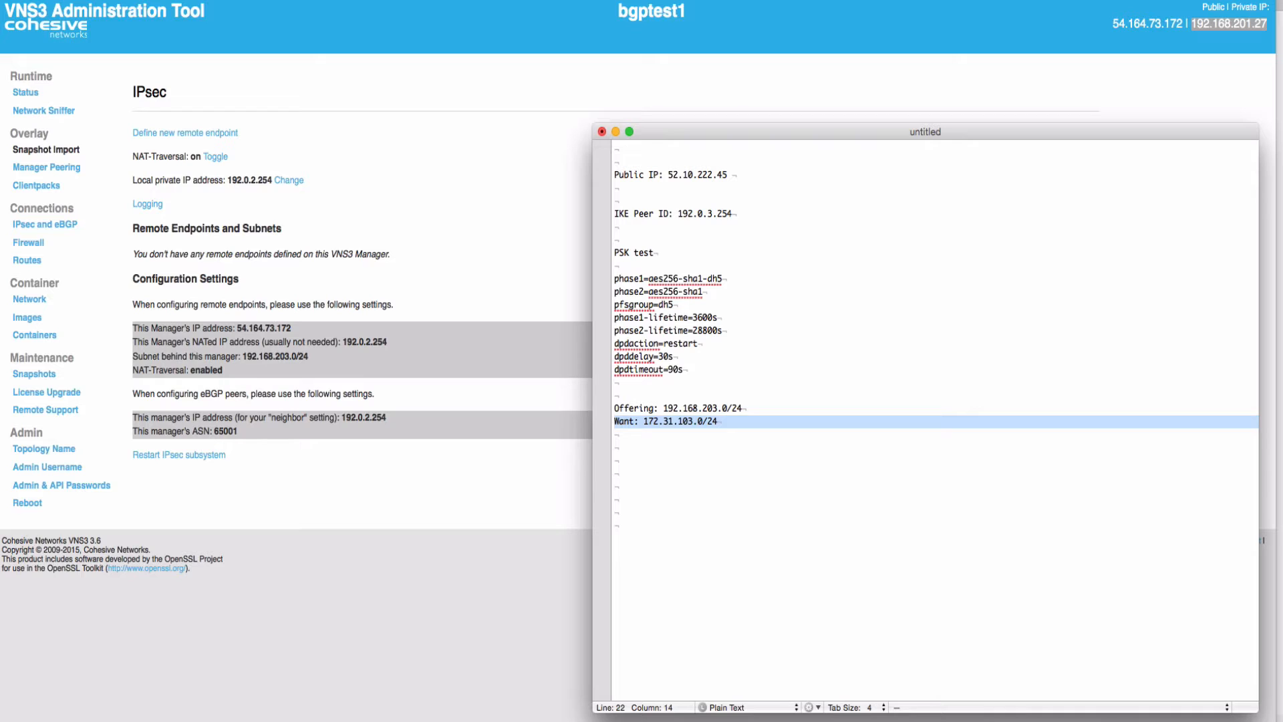
drag(769, 132, 1282, 415)
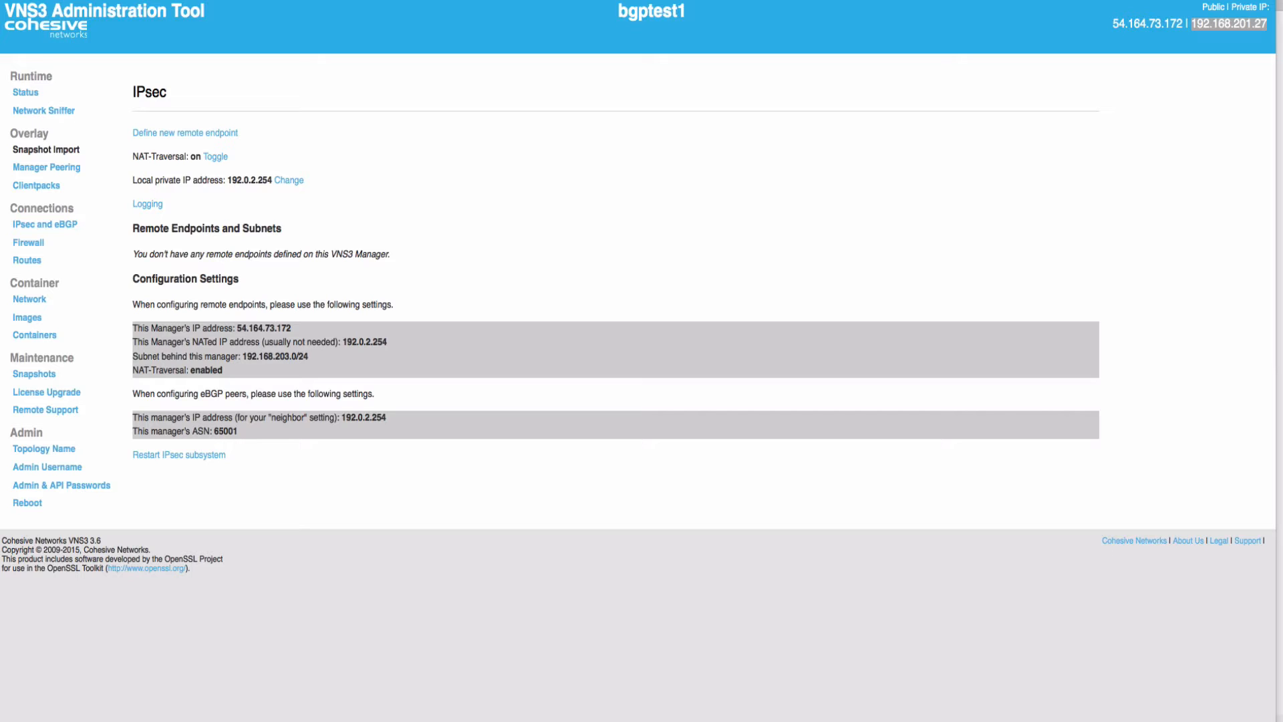
click(185, 133)
Start a new remote endpoint named testcontroller2a with Internet IP 52.10.222.45
click(185, 133)
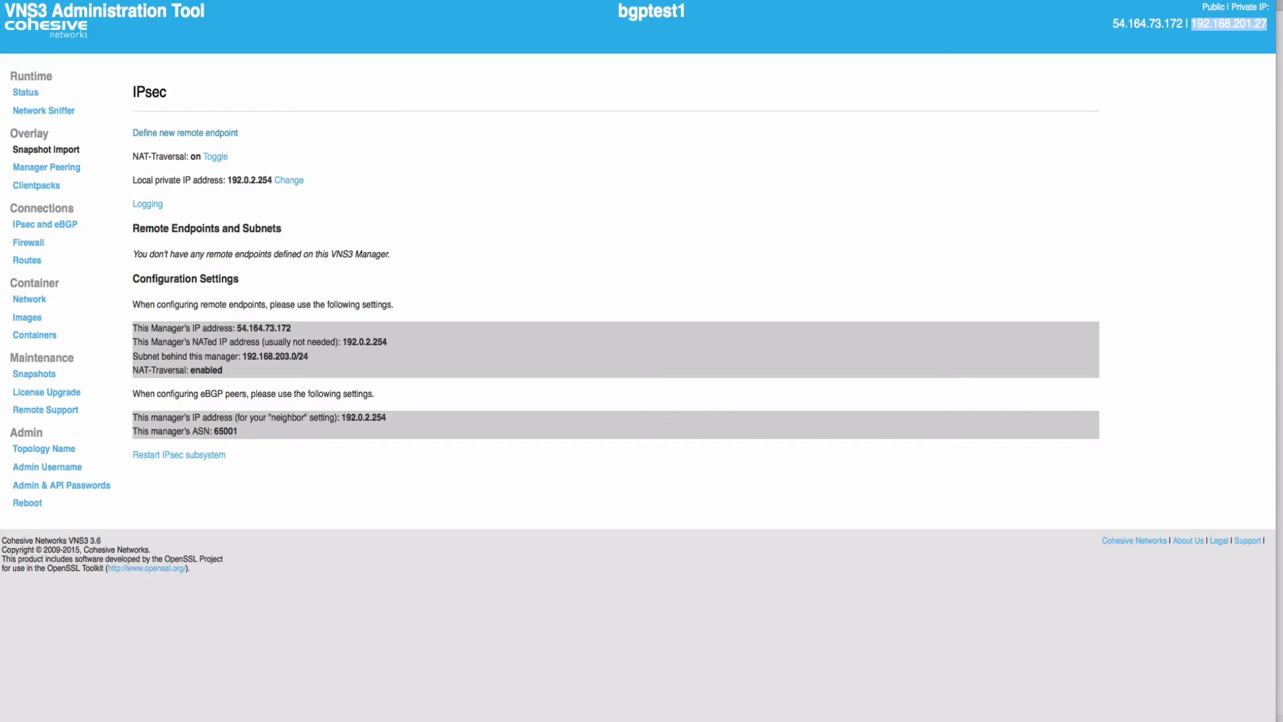
click(185, 149)
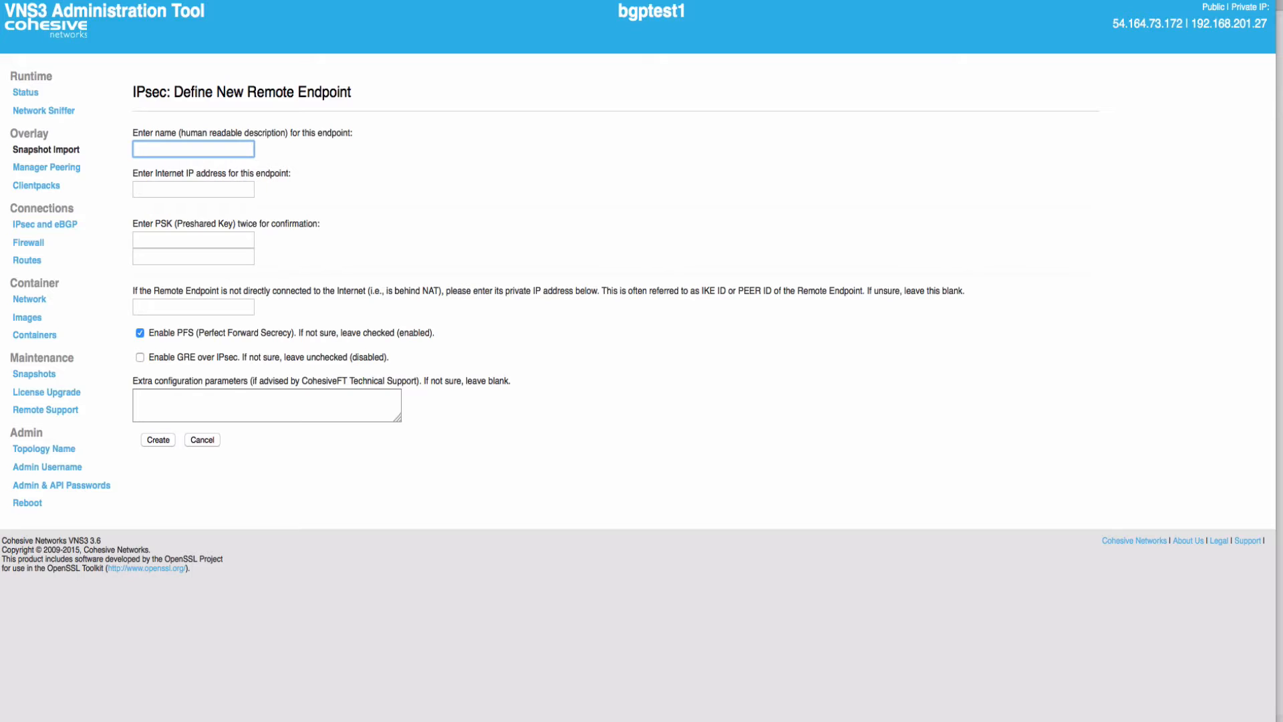
text(testcontroller2a)
key(Tab)
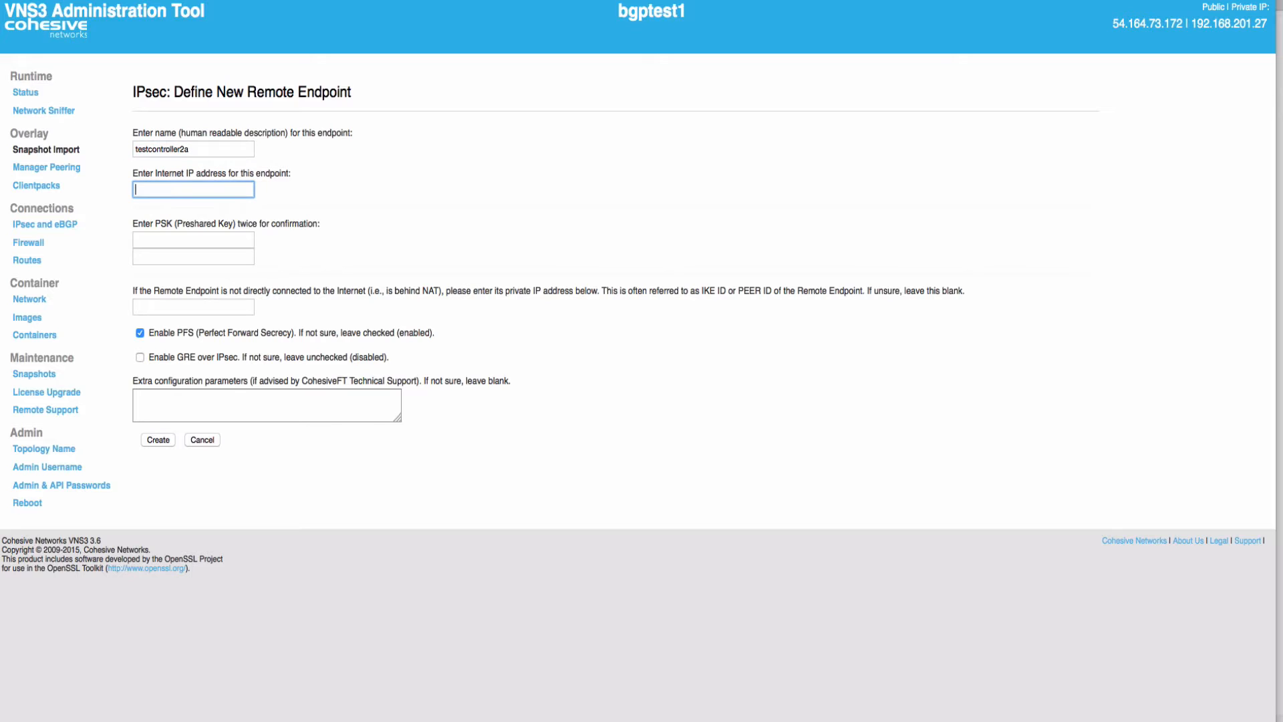
text(52.10.222.45)
key(Down)
key(Up)
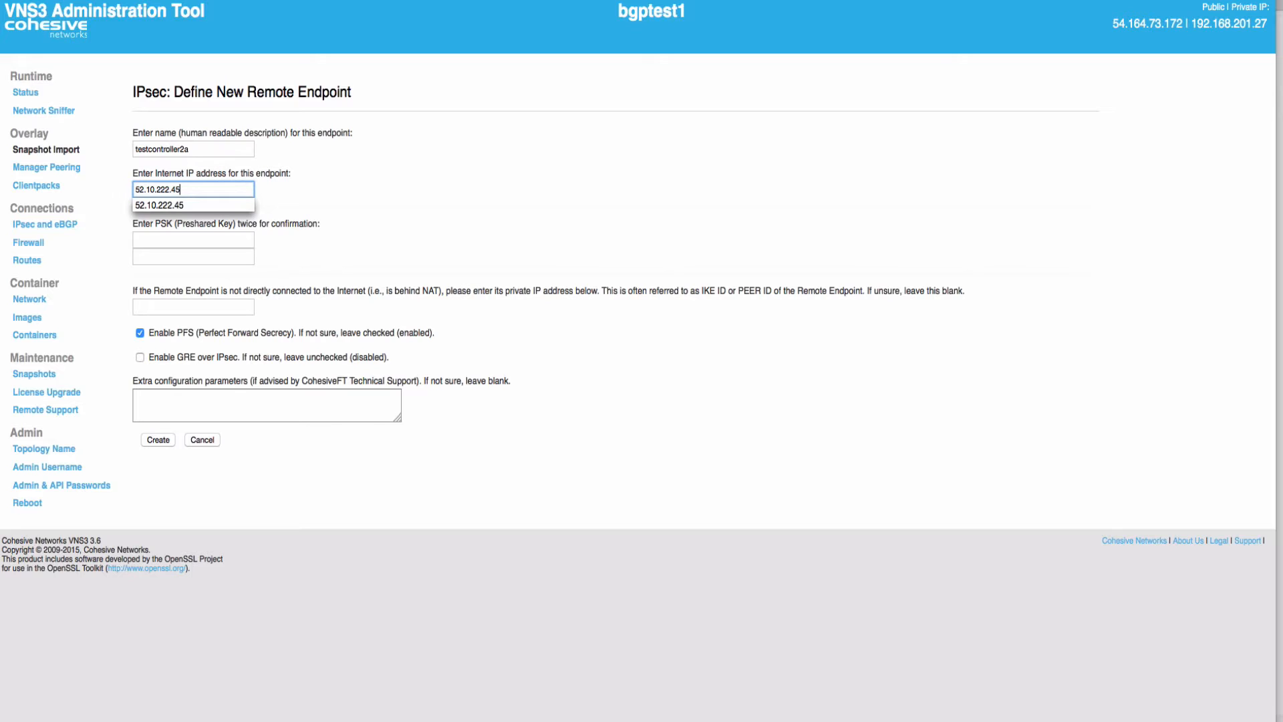
key(Down)
key(Tab)
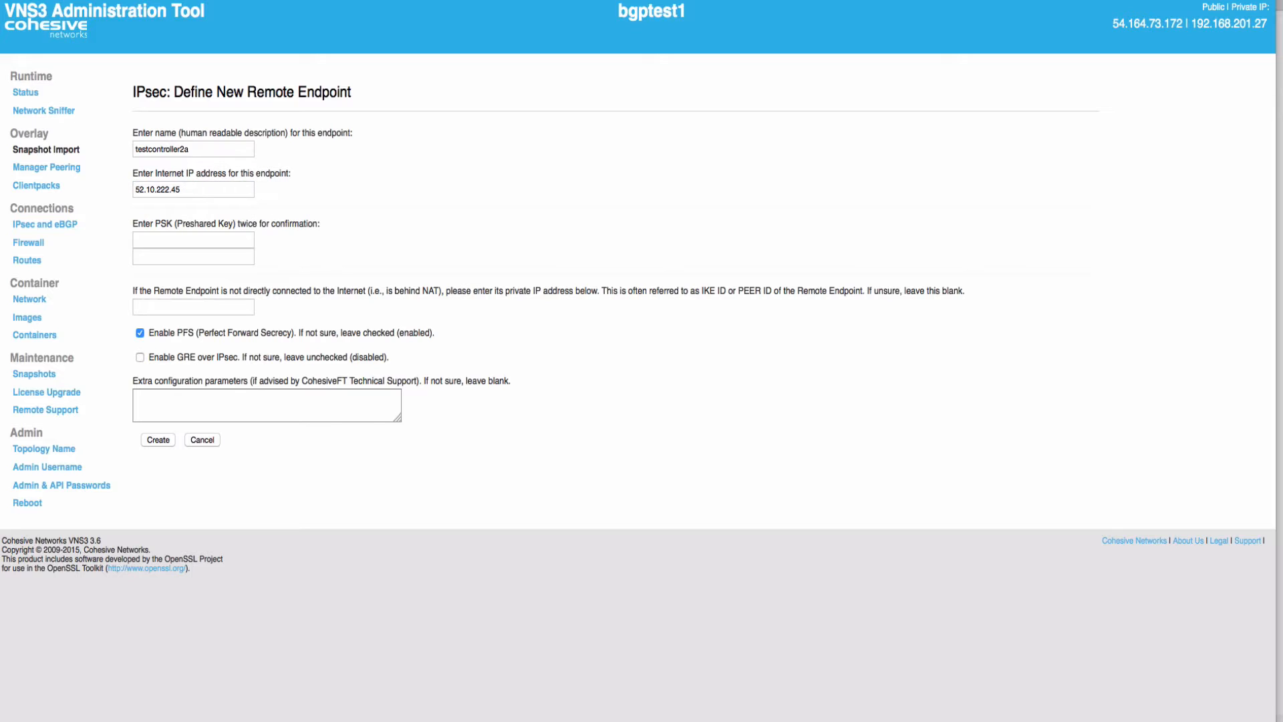
Enter the preshared key in both fields and private IP 192.0.3.254 as the peer ID
text(test)
key(Tab)
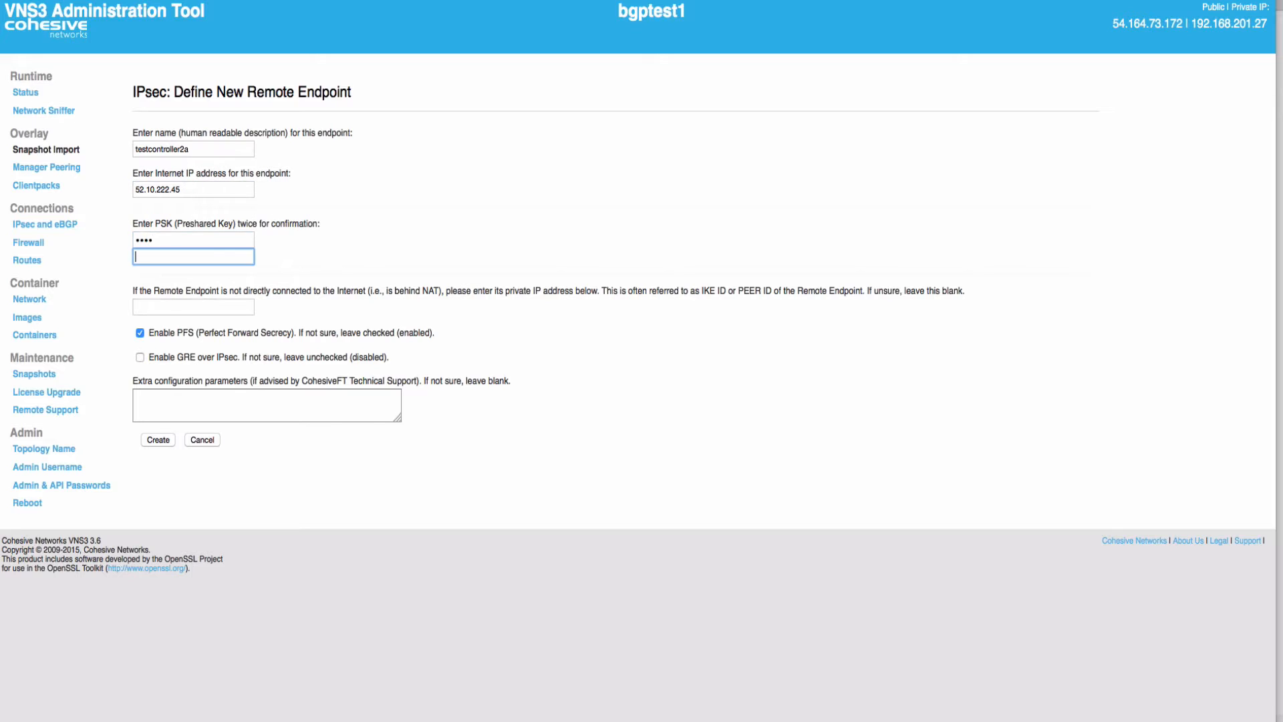
text(test)
key(Tab)
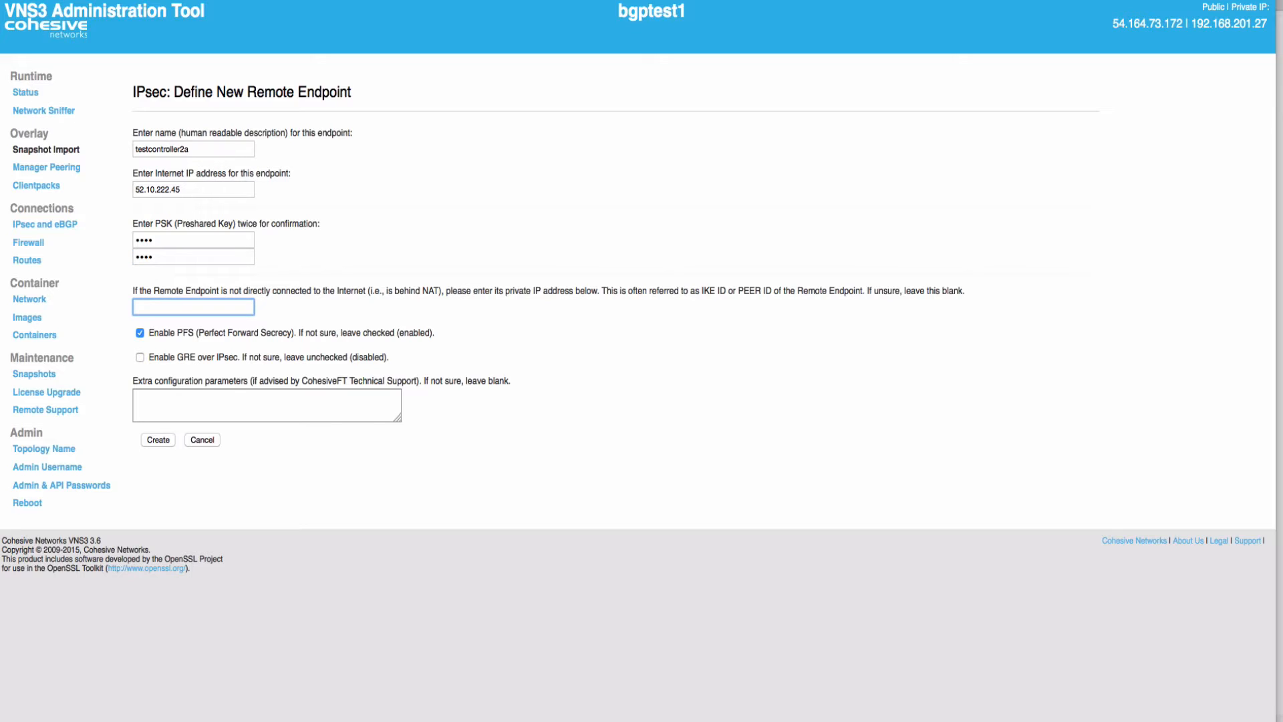
key(super+Tab)
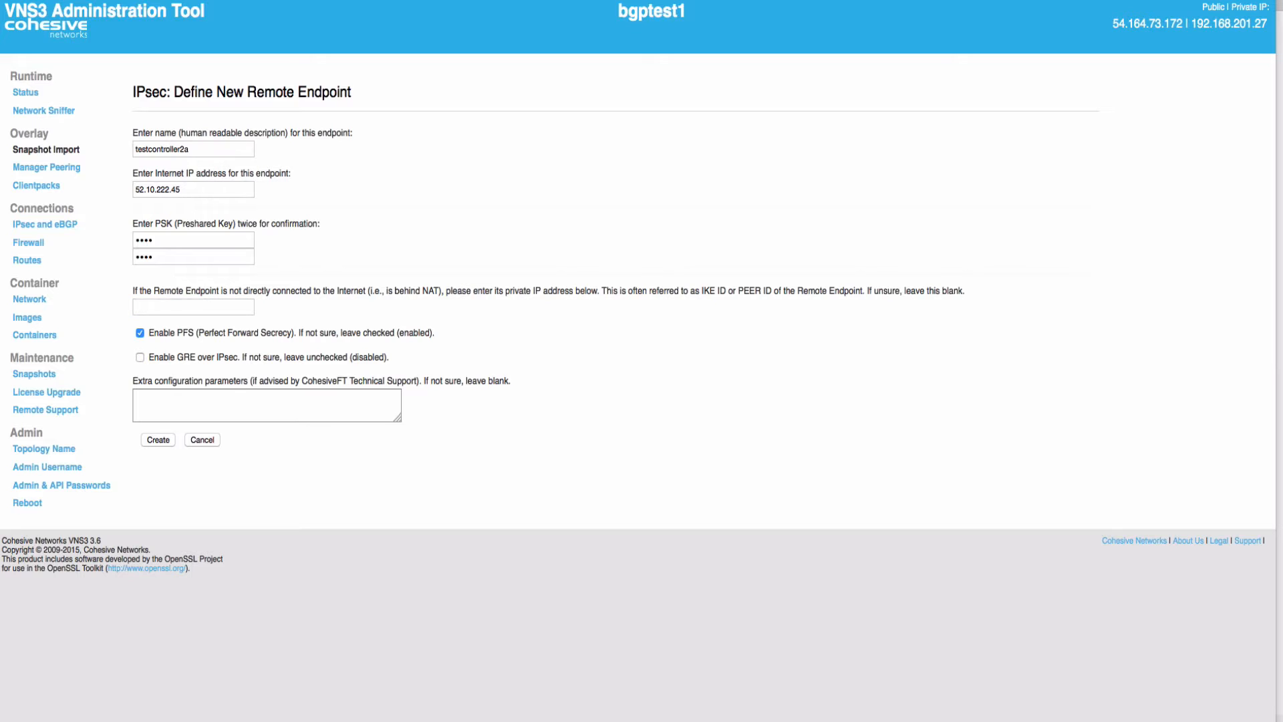
key(super+Tab)
text(192.0.3.254)
key(Down)
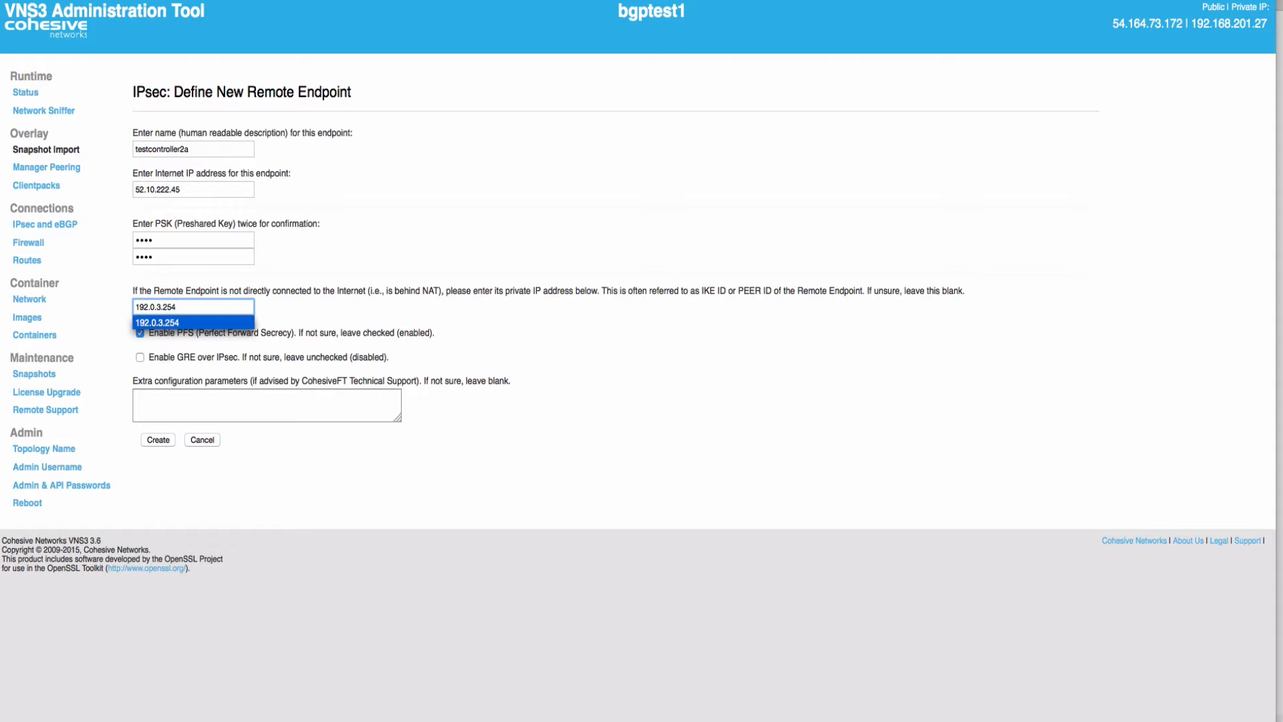
key(Tab)
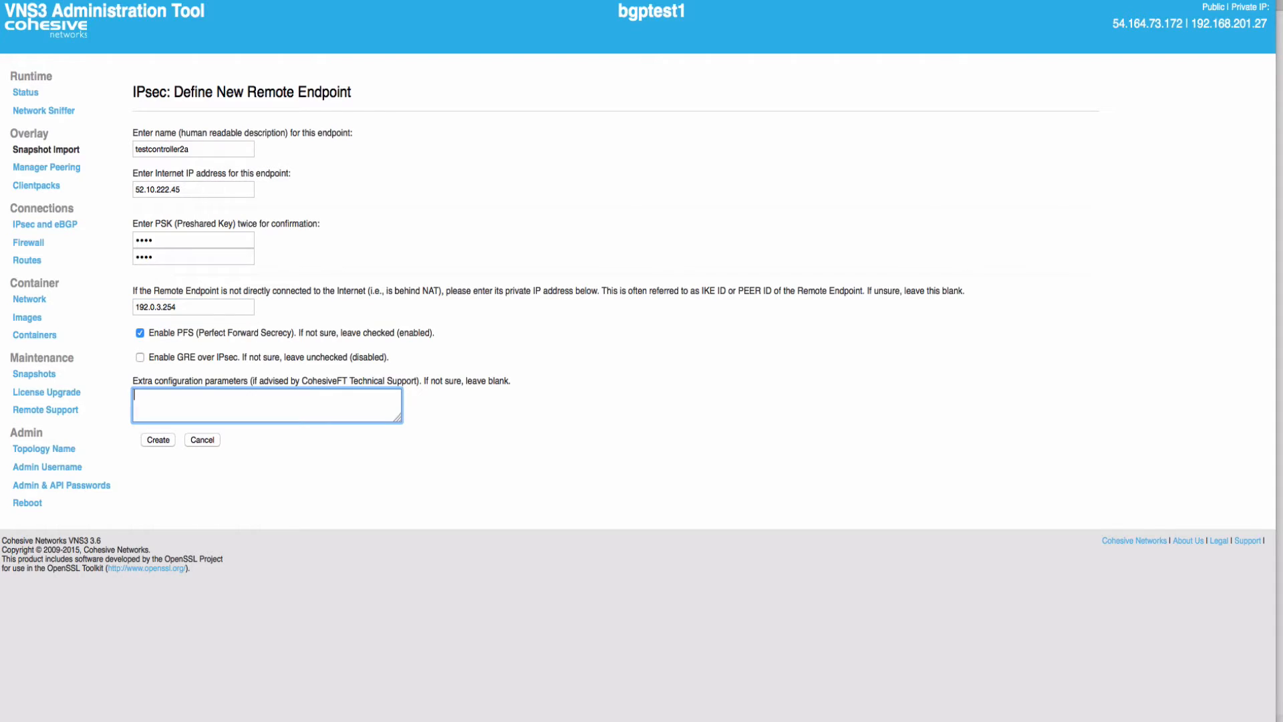
Enlarge the Extra configuration parameters box, keeping perfect forward secrecy enabled
drag(398, 418, 445, 556)
click(140, 333)
click(139, 333)
click(228, 442)
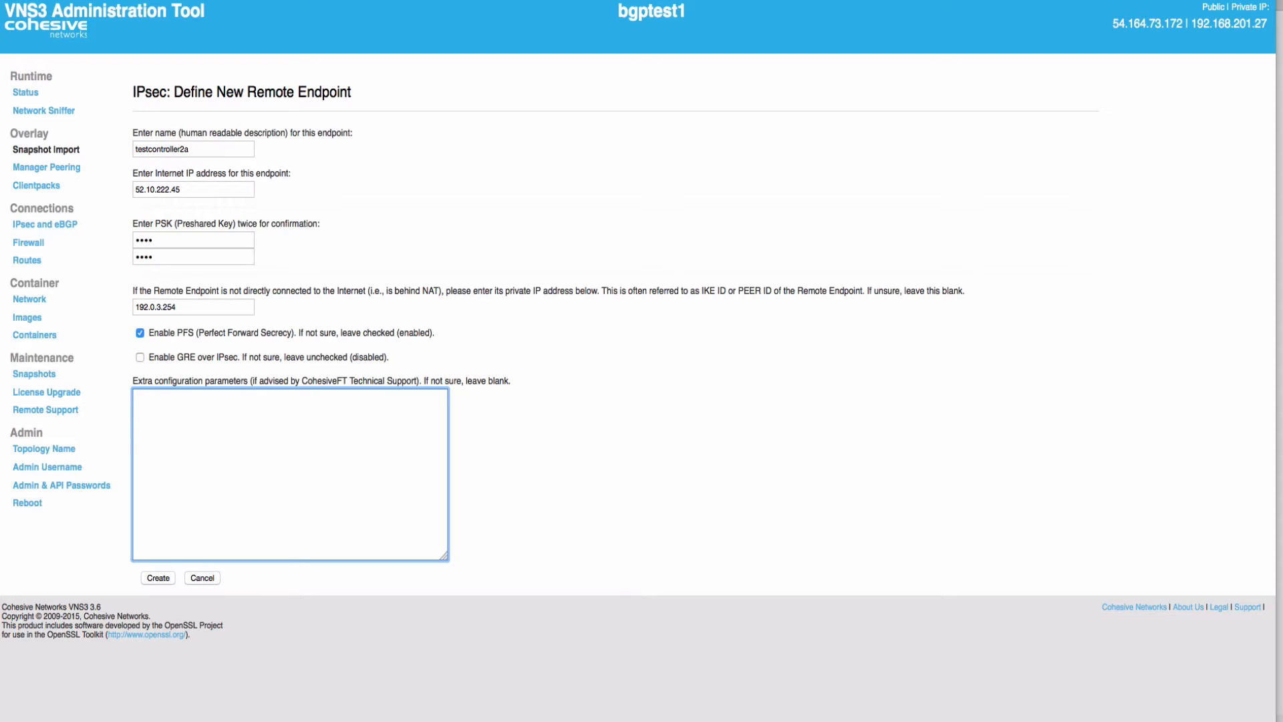
Add phase1=aes256-sha1-dh5, phase2=aes256-sha1 and pfsgroup=dh5 to the extra configuration parameters
text(phase1=aes256-sha1-dh5)
key(BackSpace)
key(super+Tab)
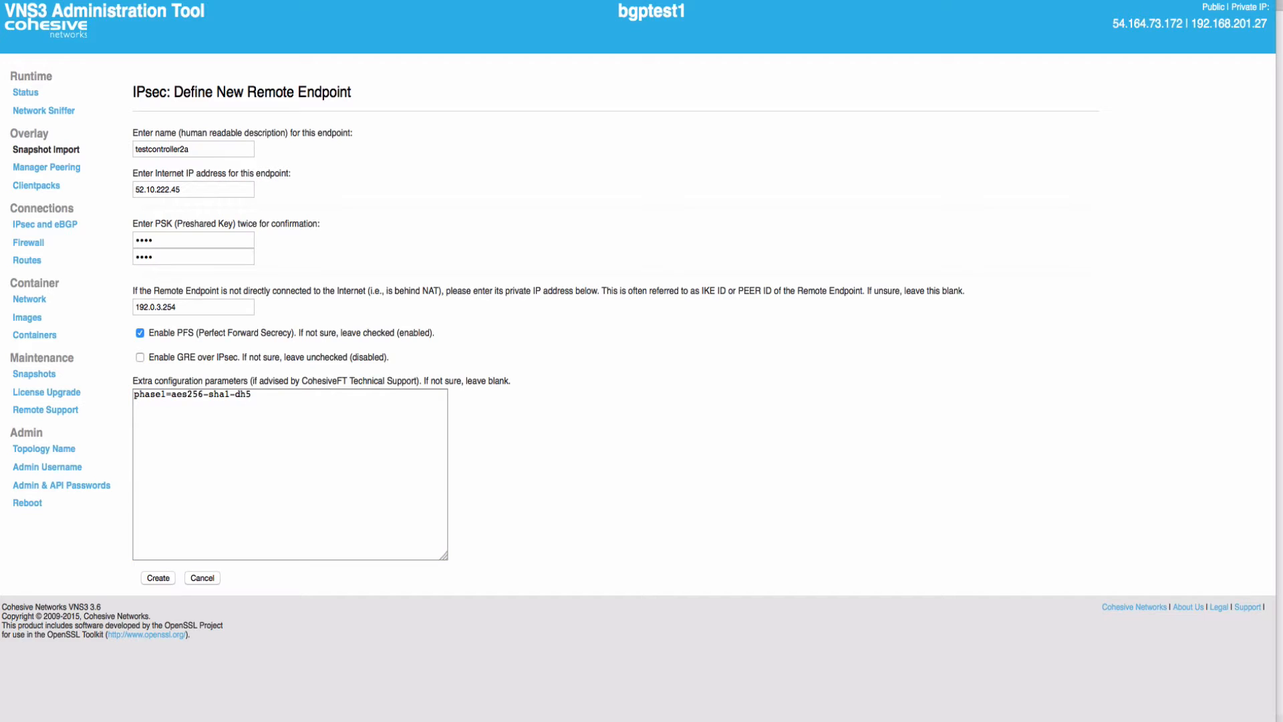
key(super+Tab)
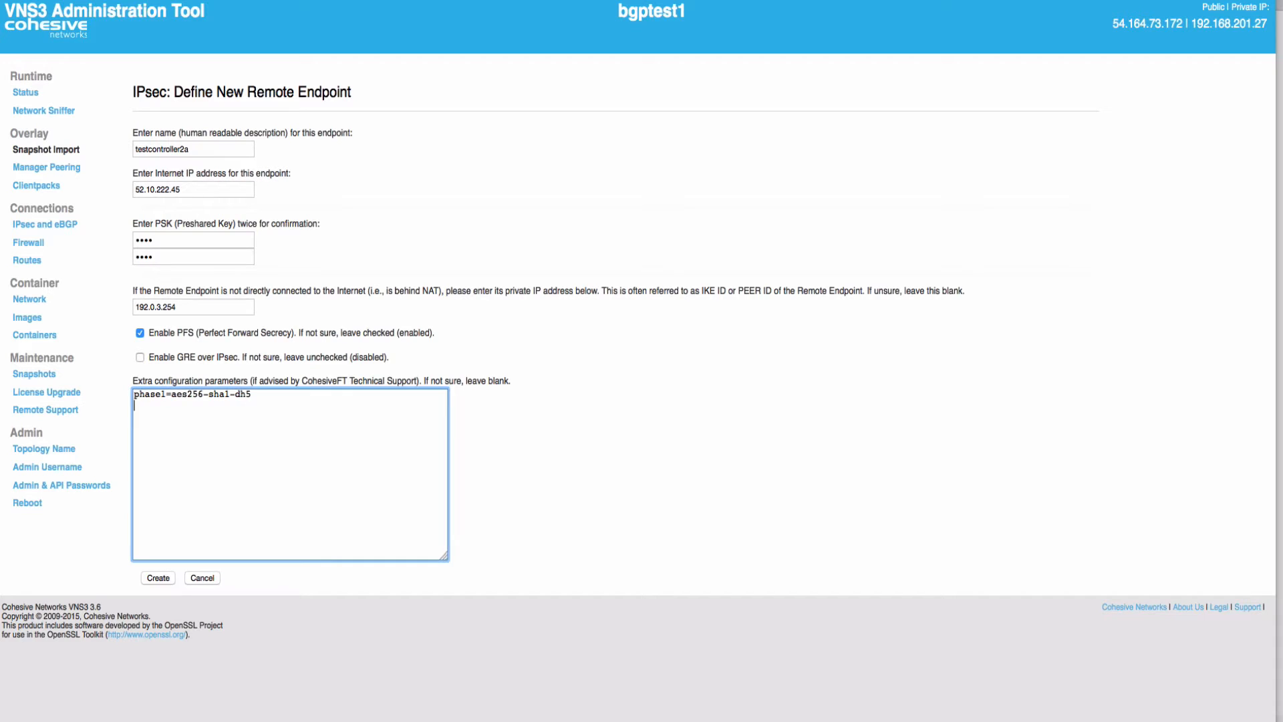
text(phase2=aes256-sha1)
key(super+Tab)
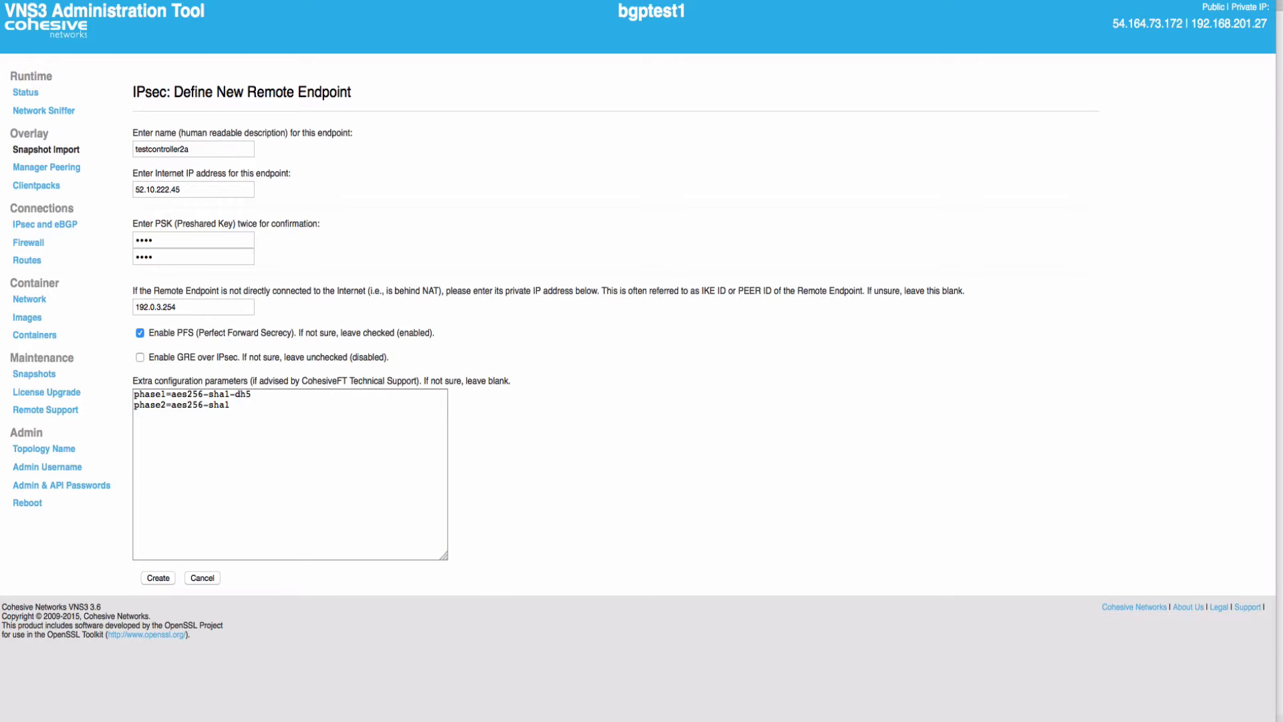
key(super+Tab)
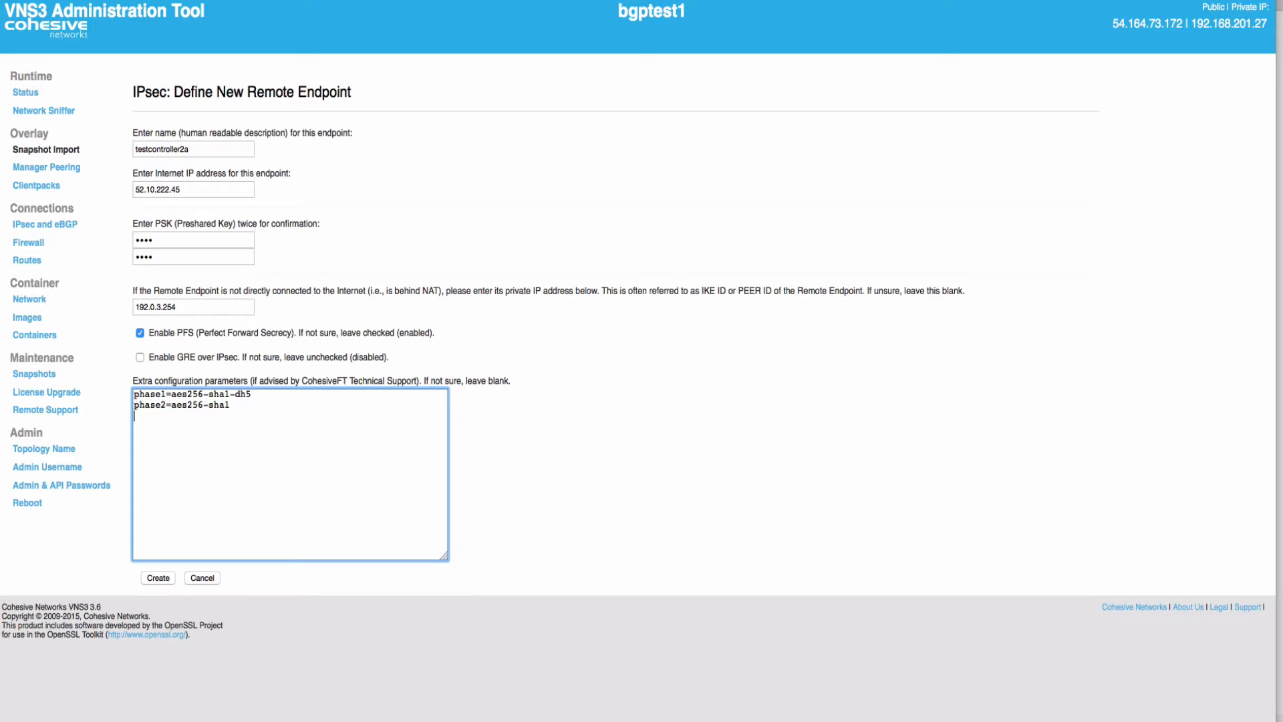
text(pfsgroup=dh5)
Add phase1-lifetime=3600s and create the testcontroller2a endpoint
key(super+Tab)
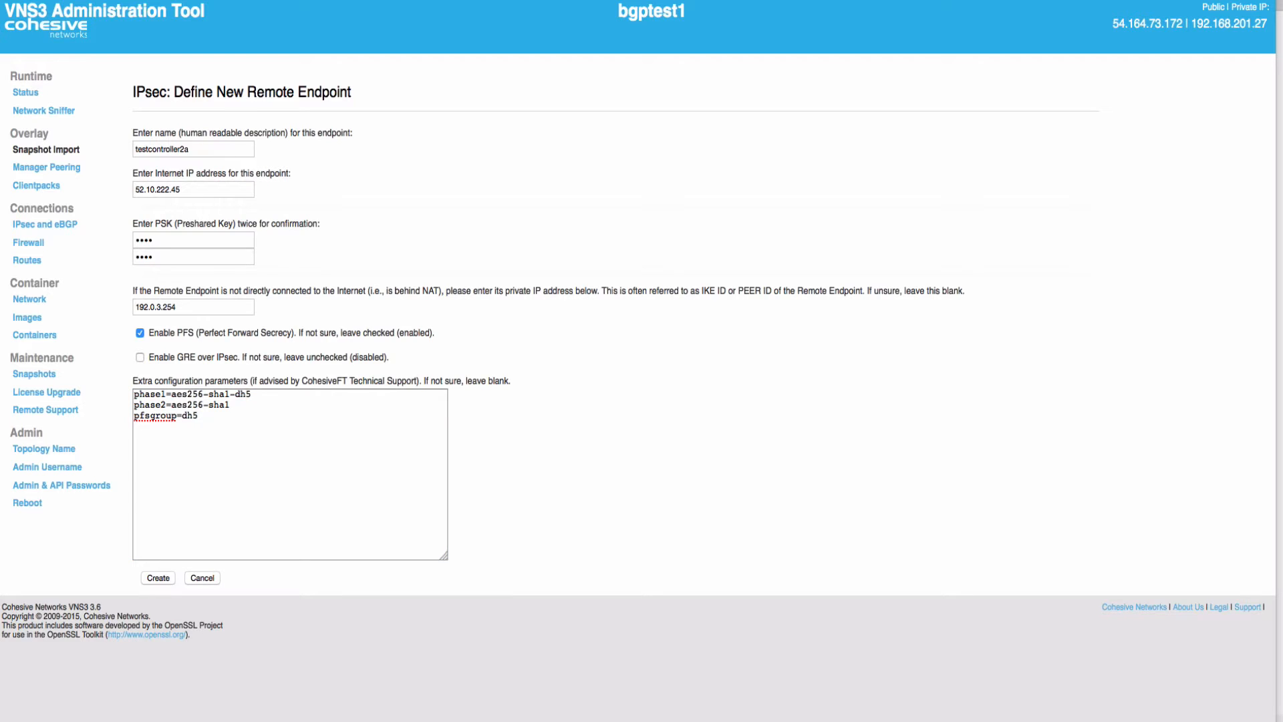
key(super+Tab)
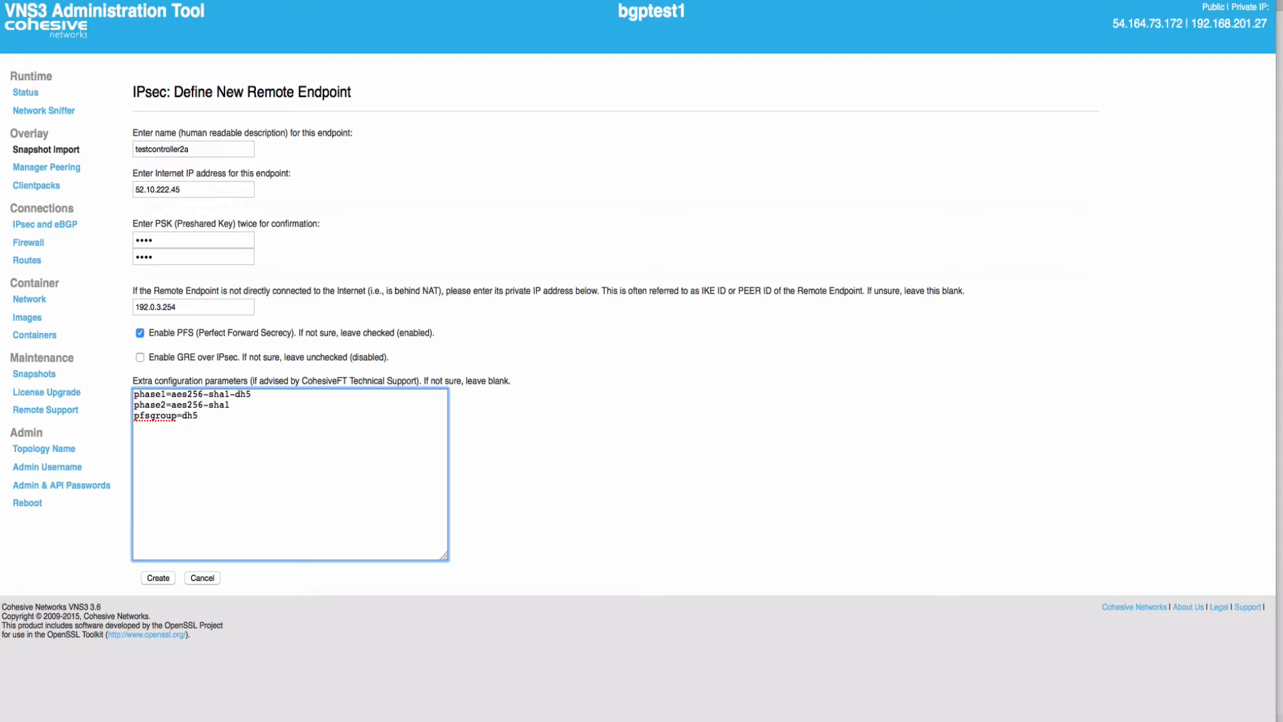
text(phase1-lifetime=3600s)
text(phase2-lifetime=28800s)
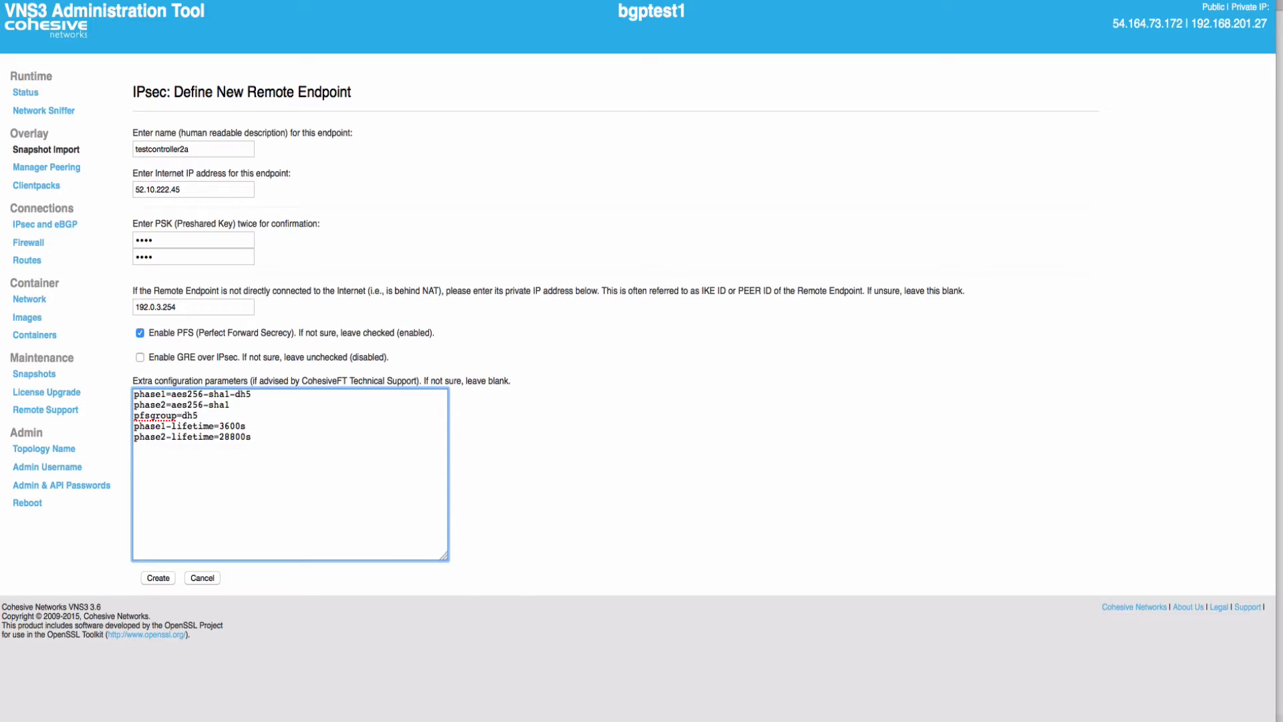
key(Tab)
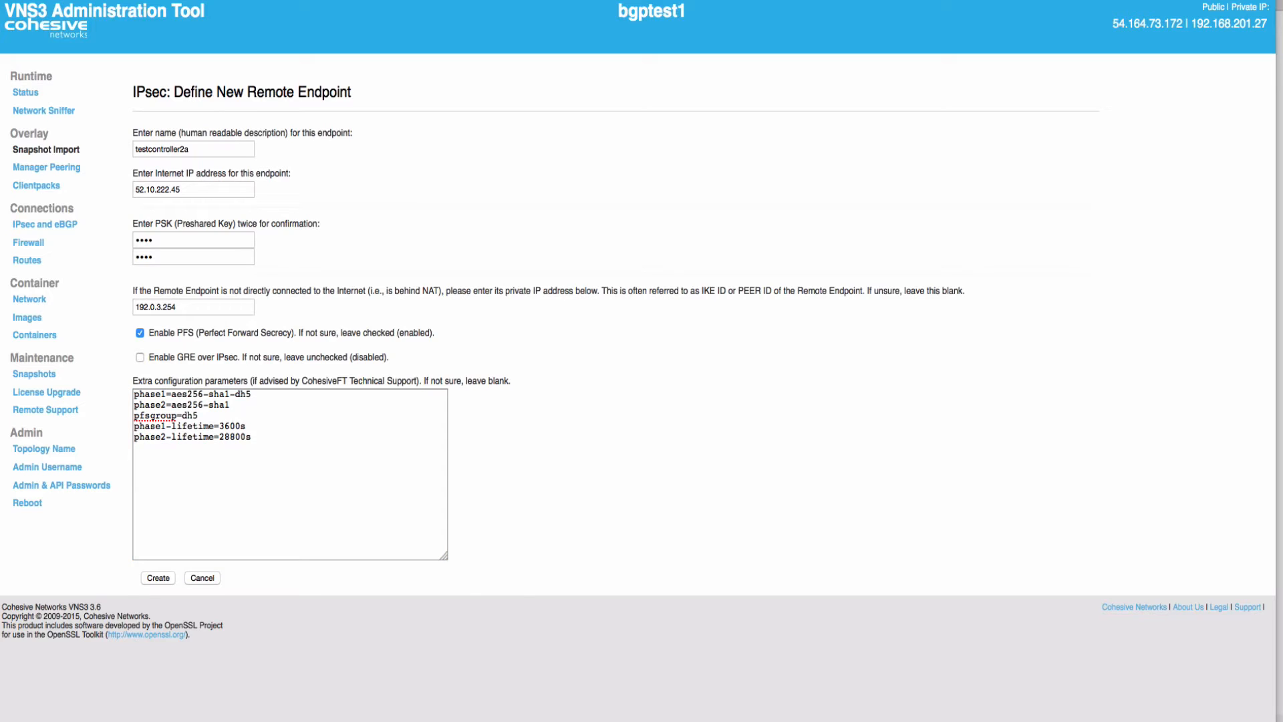
key(Return)
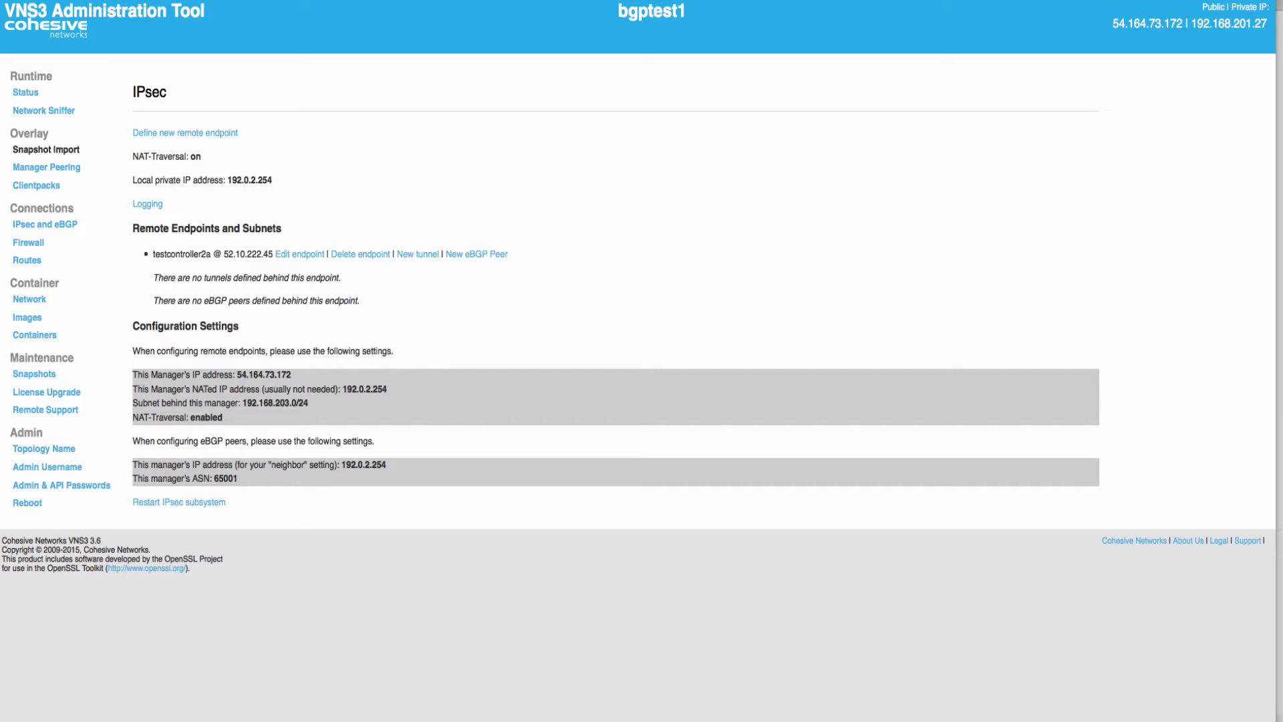
Start a packet capture filtered on 'src 52.10.222.45 or dst 52.10.222.45', then return to IPsec and eBGP
drag(224, 254, 274, 254)
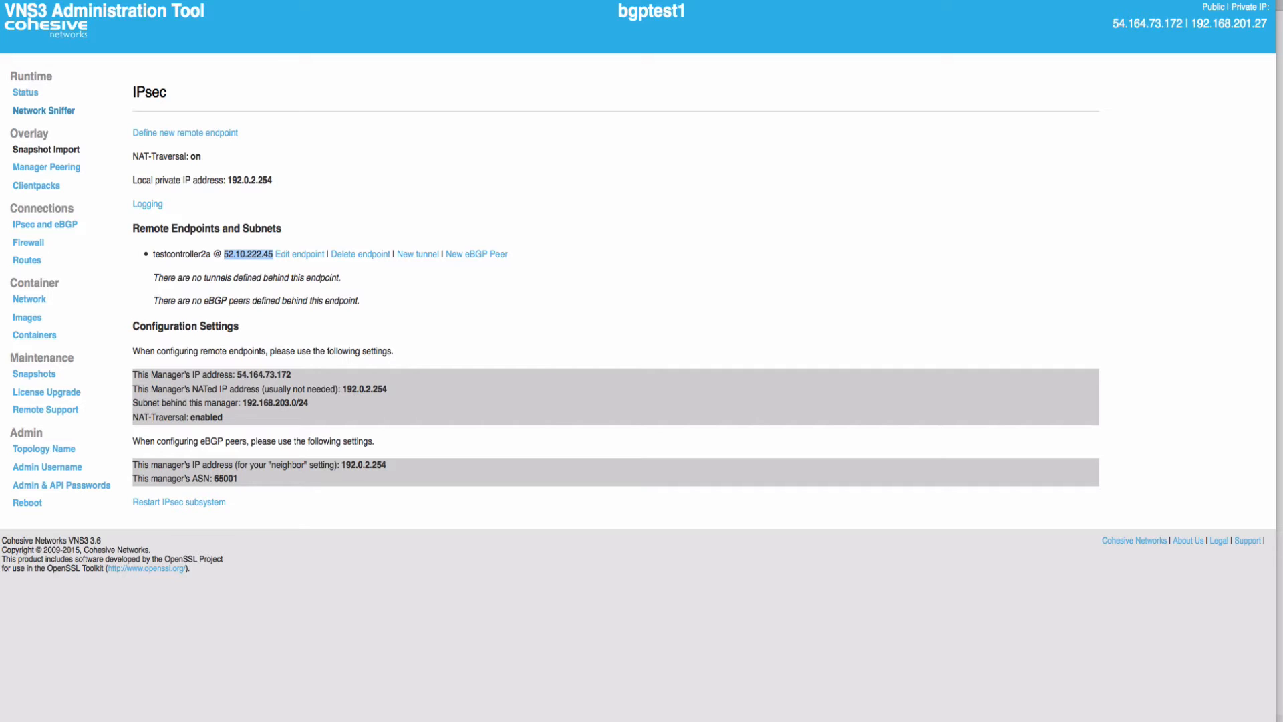
click(43, 111)
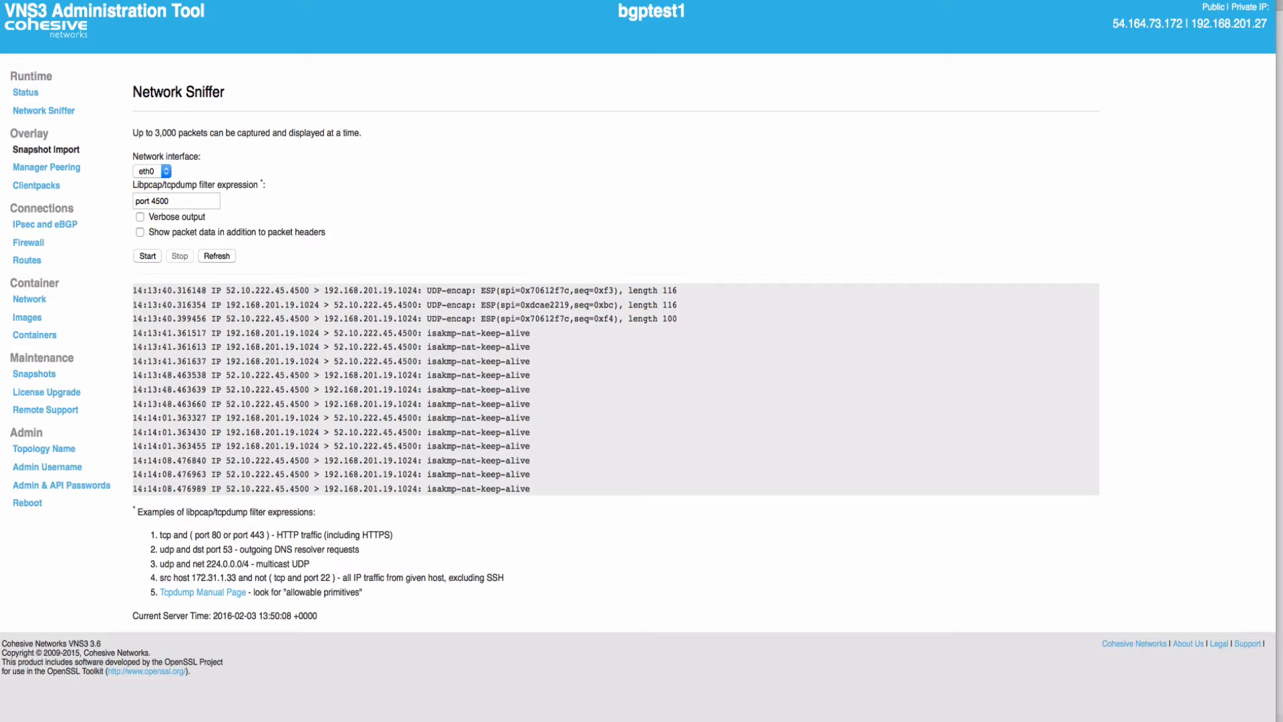
triple_click(160, 202)
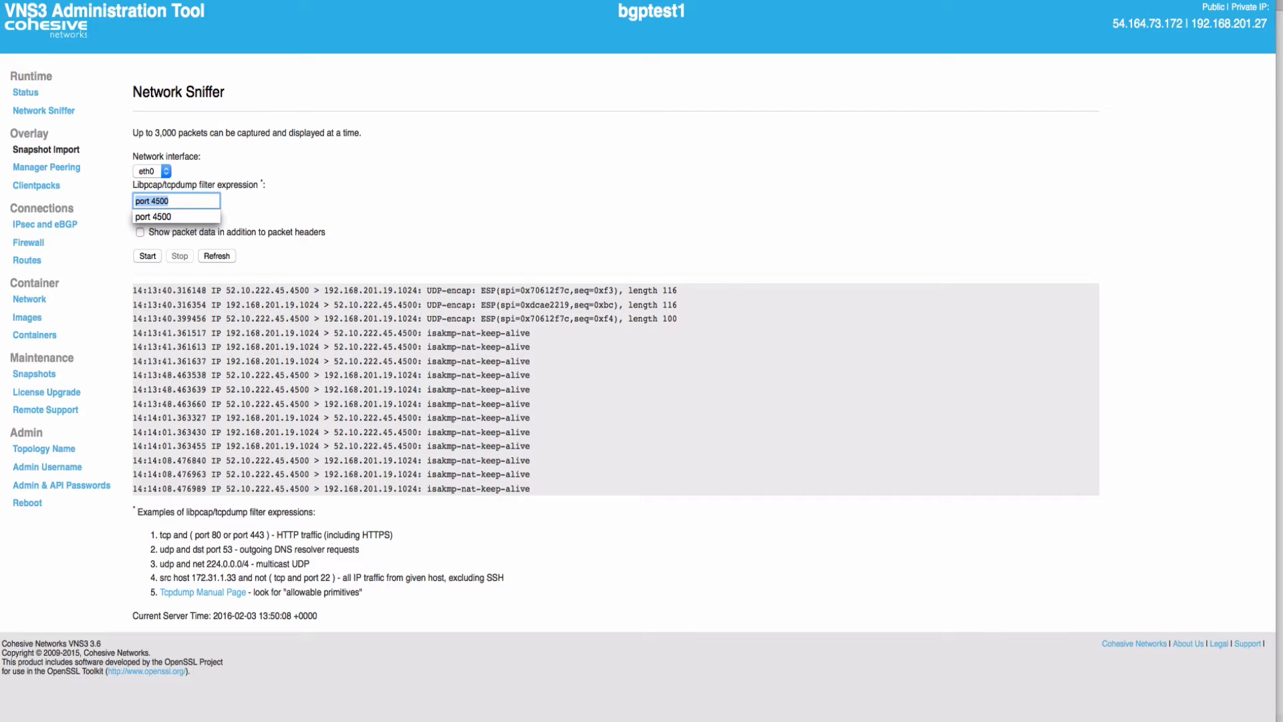
text(src 52.10.222.45)
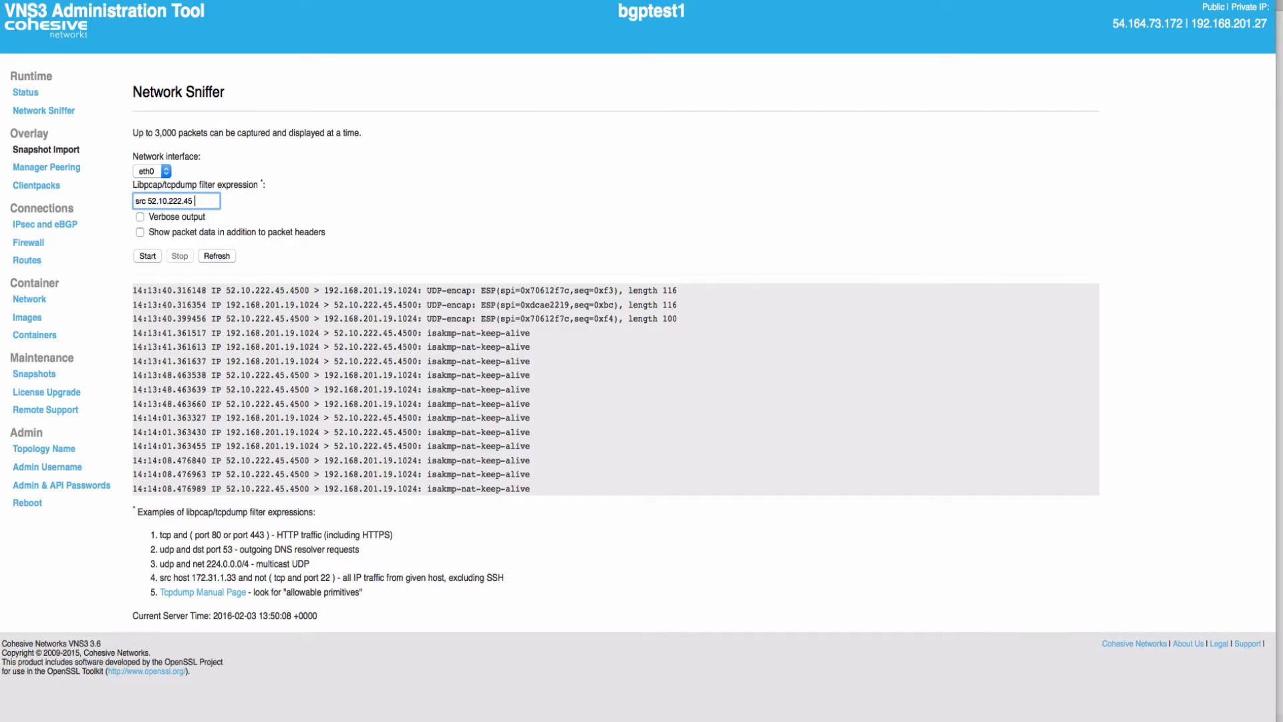
text( or dst 52.10.222.45)
click(147, 256)
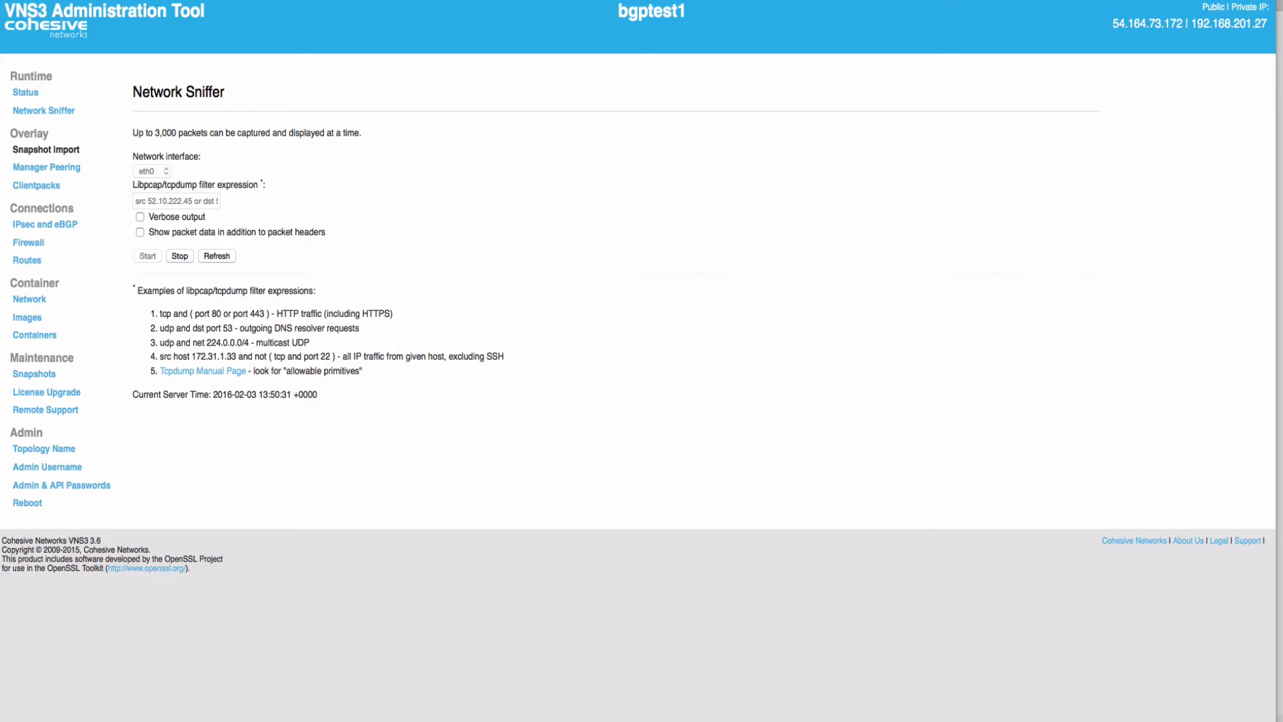
click(216, 255)
click(45, 225)
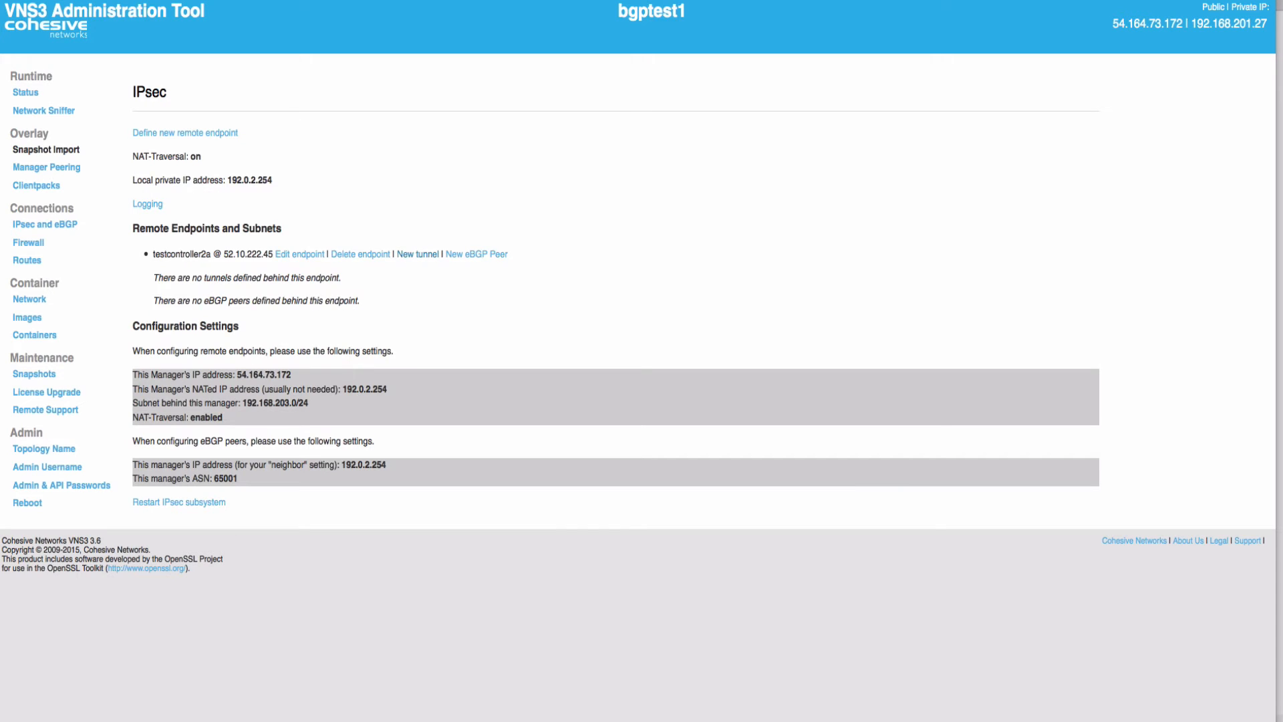
Begin a new testcontroller2a tunnel with local subnet 192.168.203.0/24
click(418, 254)
click(193, 149)
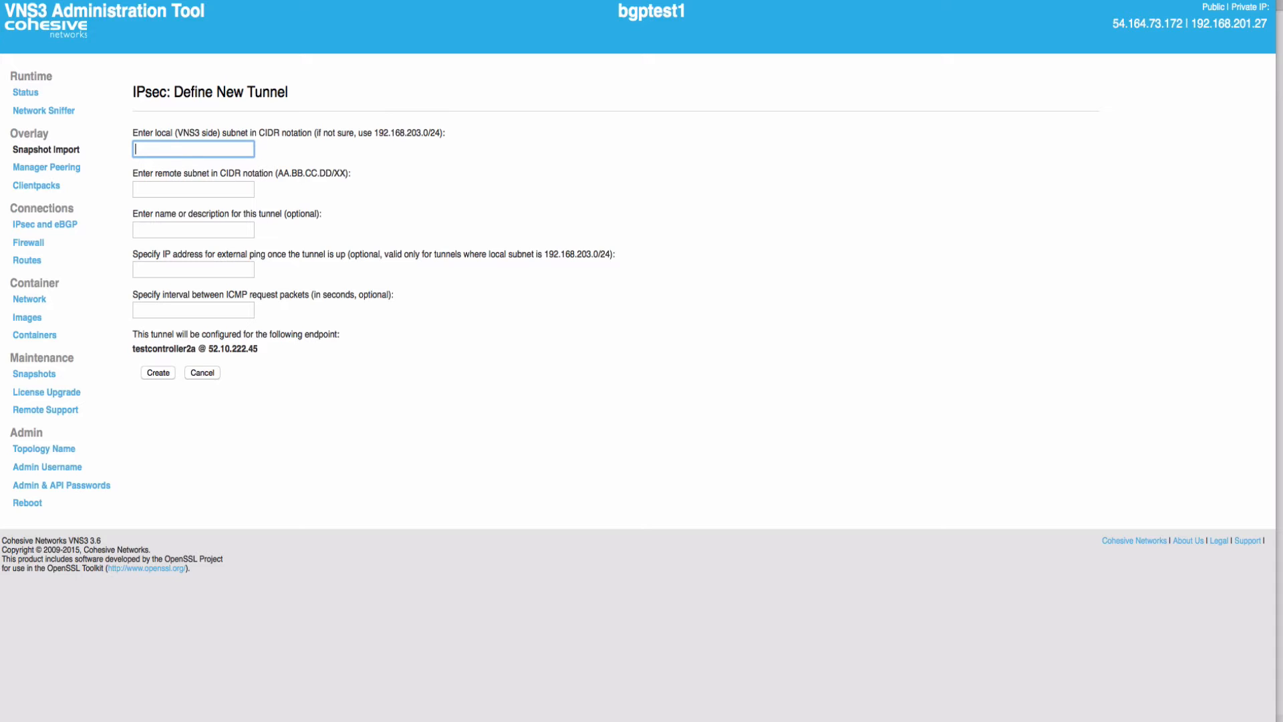
drag(374, 133, 441, 132)
key(ctrl+c)
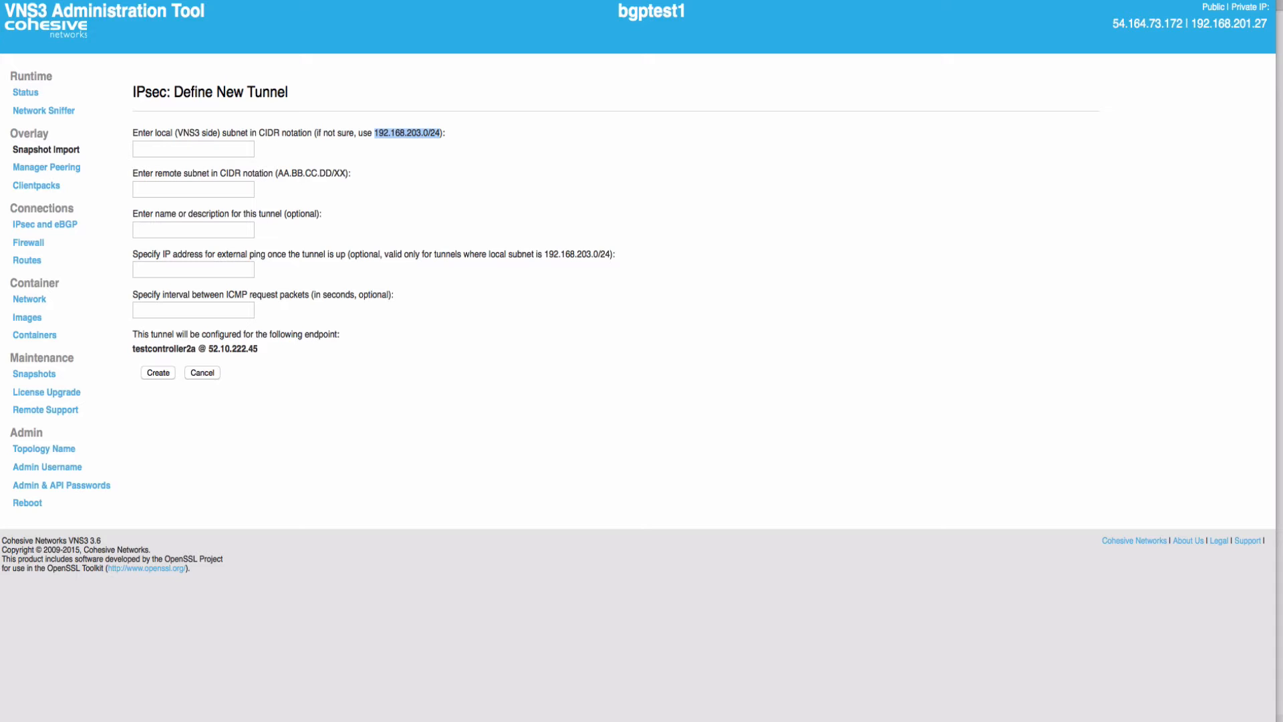
click(193, 149)
key(ctrl+v)
key(Down)
key(Tab)
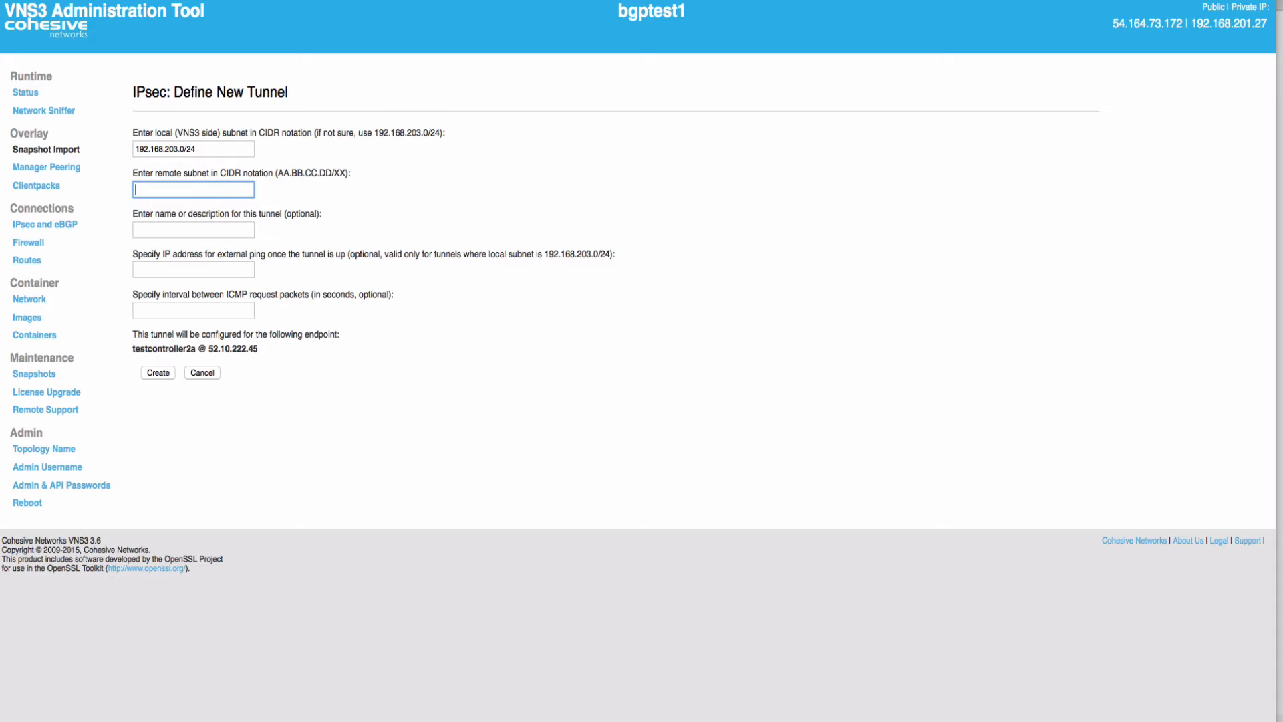
Set remote subnet 172.31.103.0/24, create the tunnel, view its details, then check the packet capture
key(super+Tab)
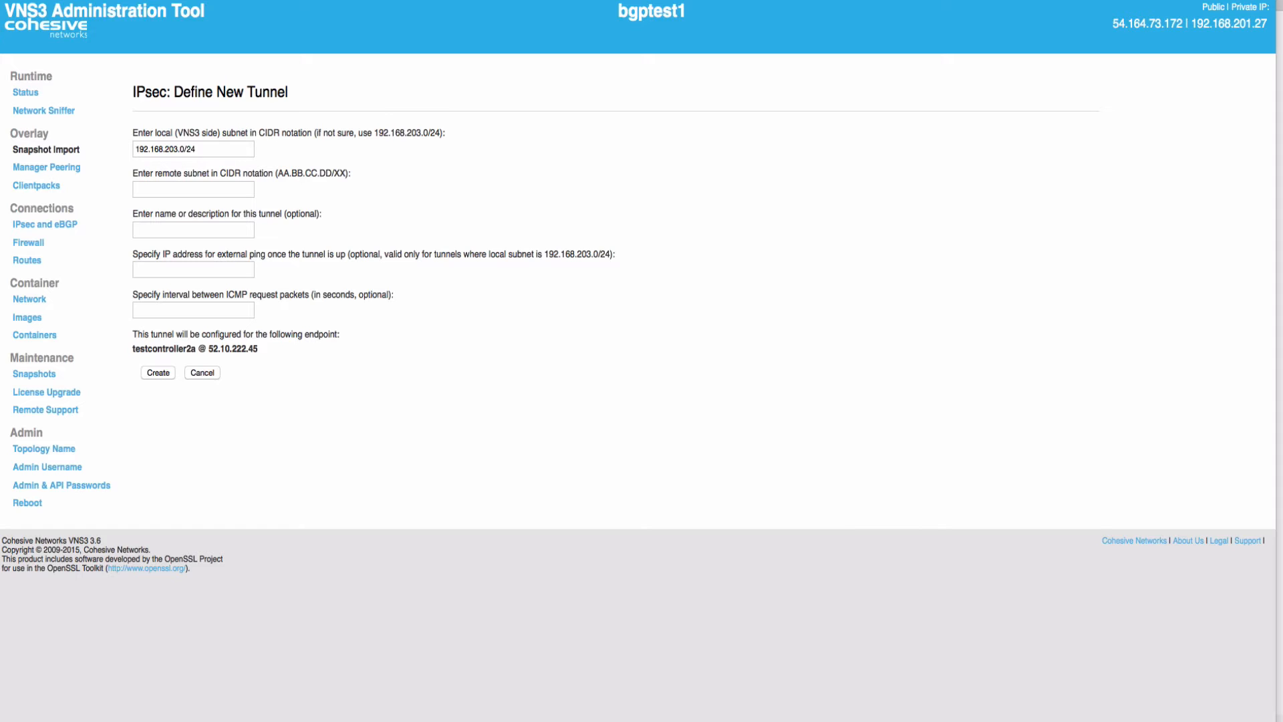
key(super+Tab)
text(172.31.103.0/24)
key(Down)
key(Tab)
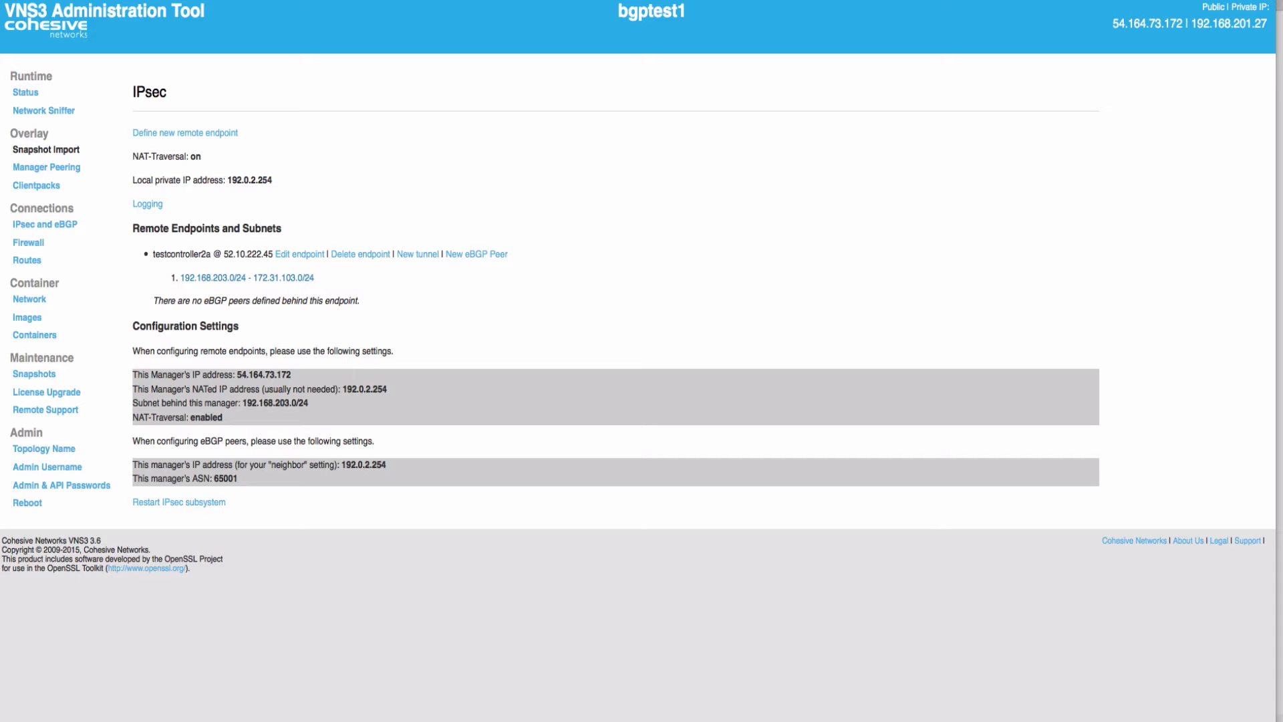
click(247, 278)
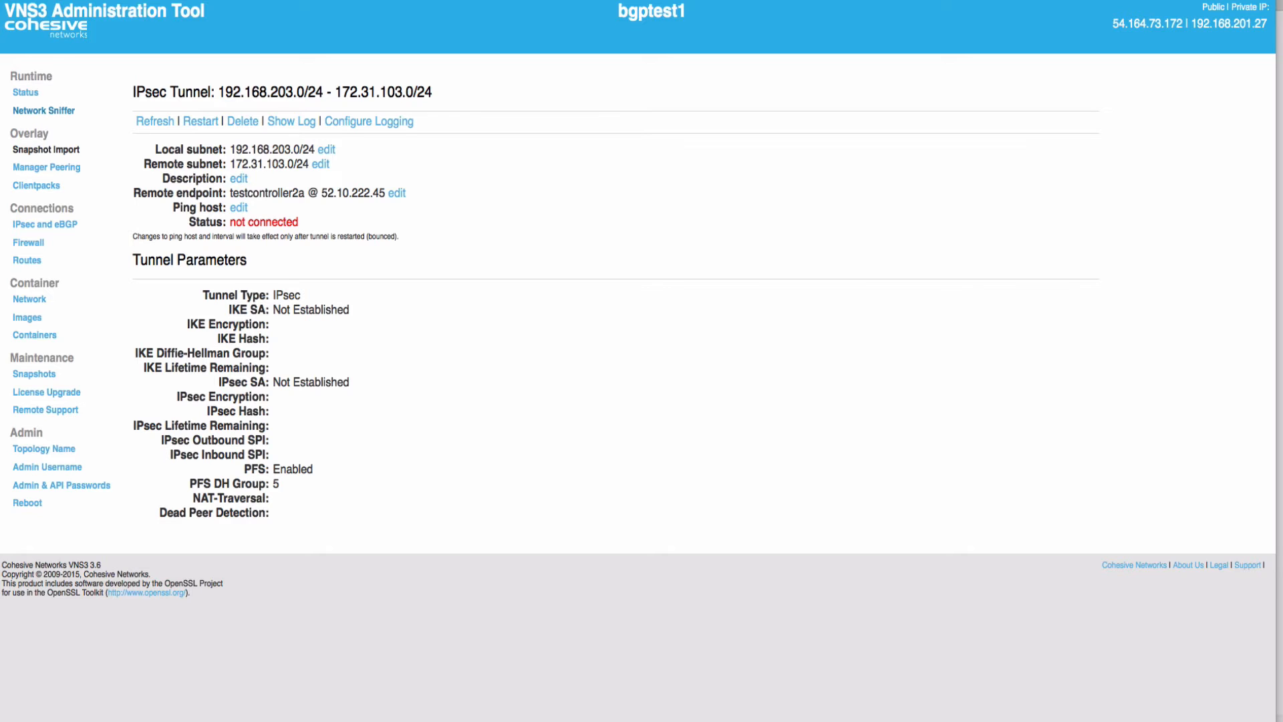
click(43, 110)
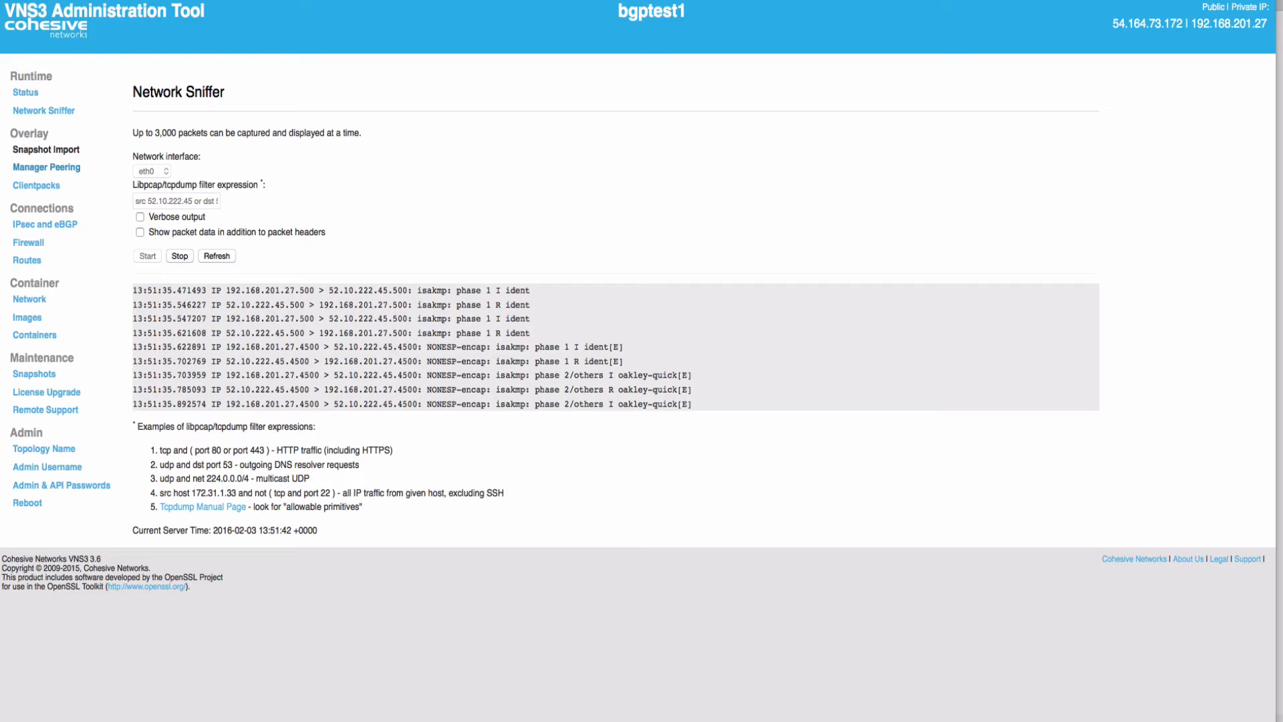
Reopen the 192.168.203.0/24 - 172.31.103.0/24 tunnel from the IPsec and eBGP overview
click(44, 224)
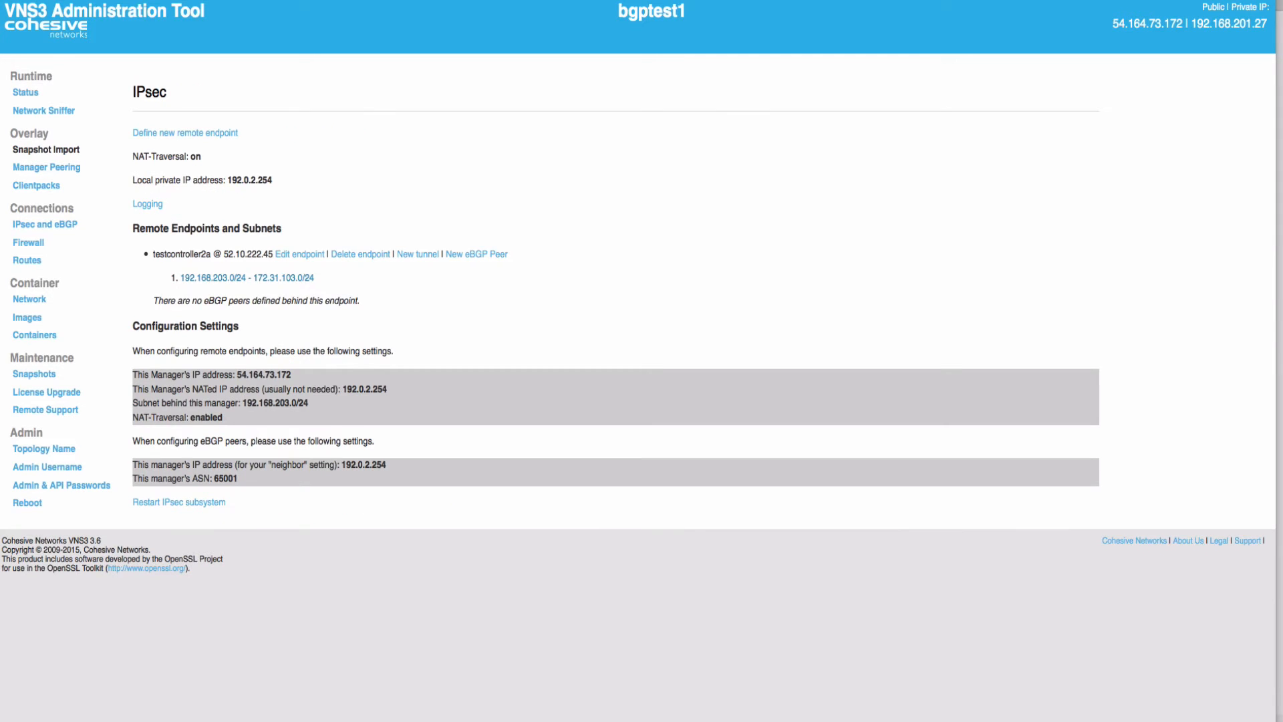
click(246, 278)
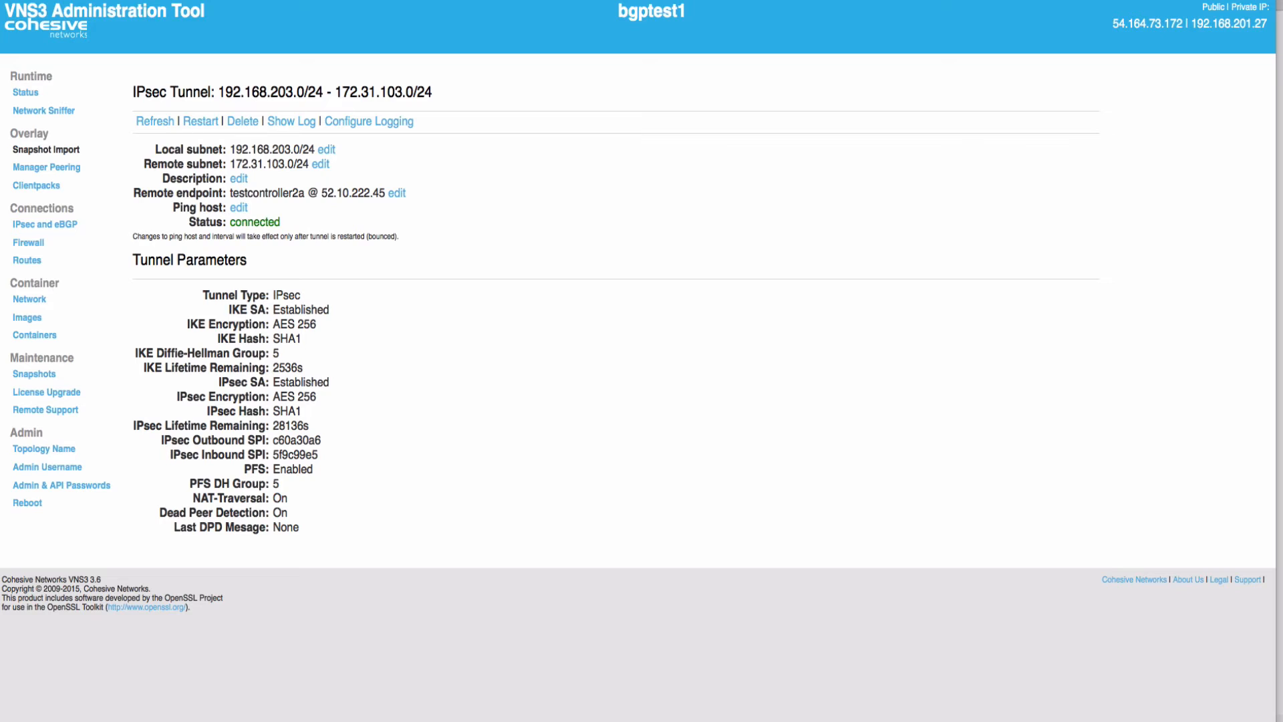
Refresh the tunnel status and highlight the 2523s IKE and 28123s IPsec lifetimes remaining
click(154, 121)
double_click(287, 368)
double_click(291, 427)
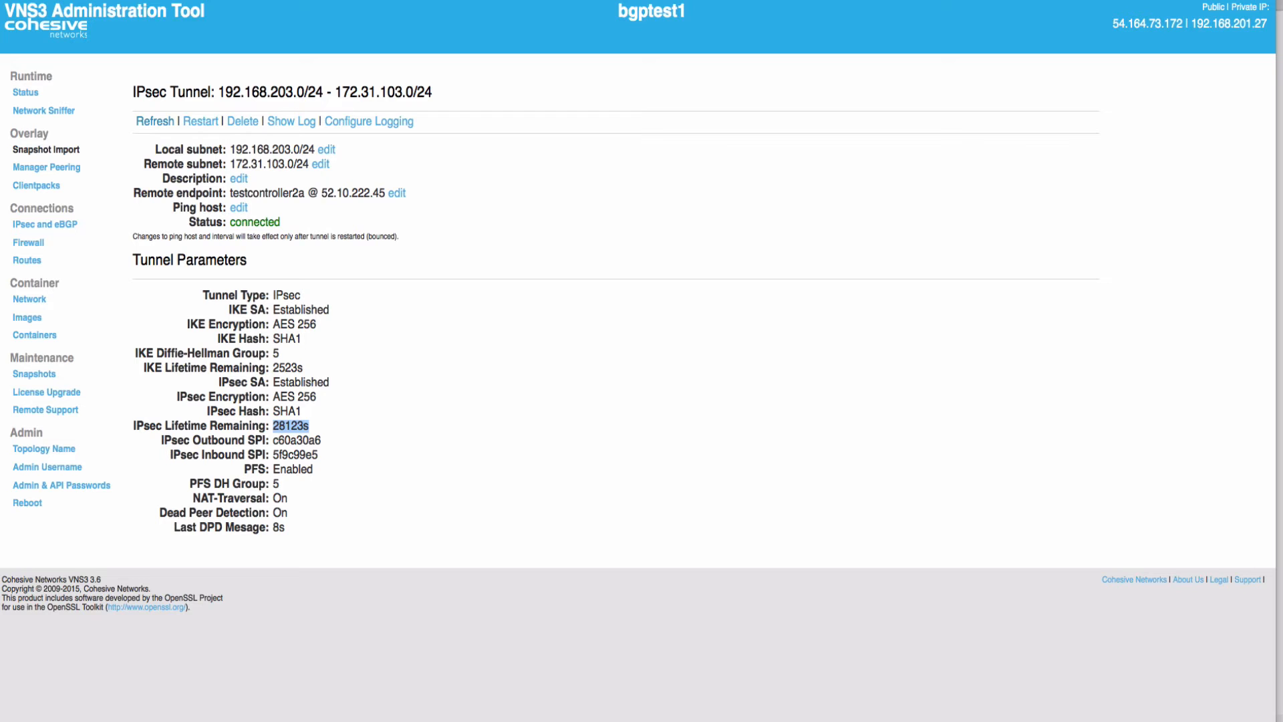
Cancel the Restart, Delete and remote subnet edit without changing the tunnel, then show its log
click(200, 121)
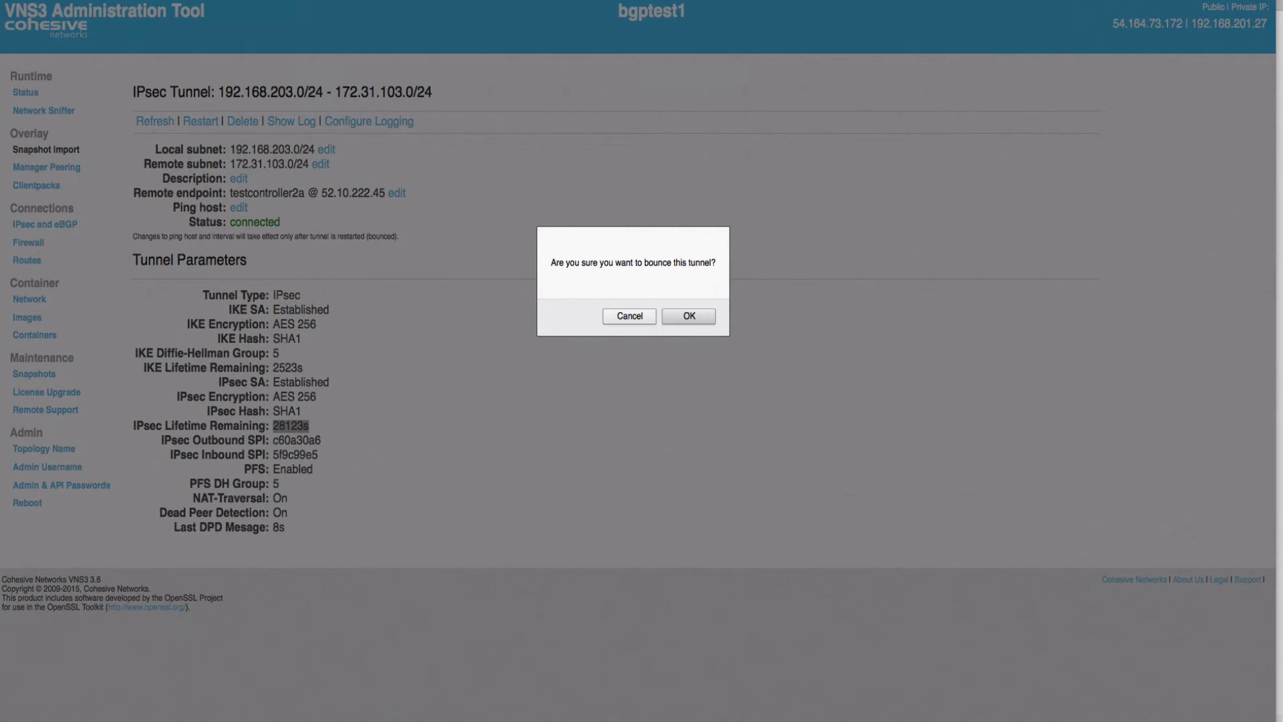
click(629, 316)
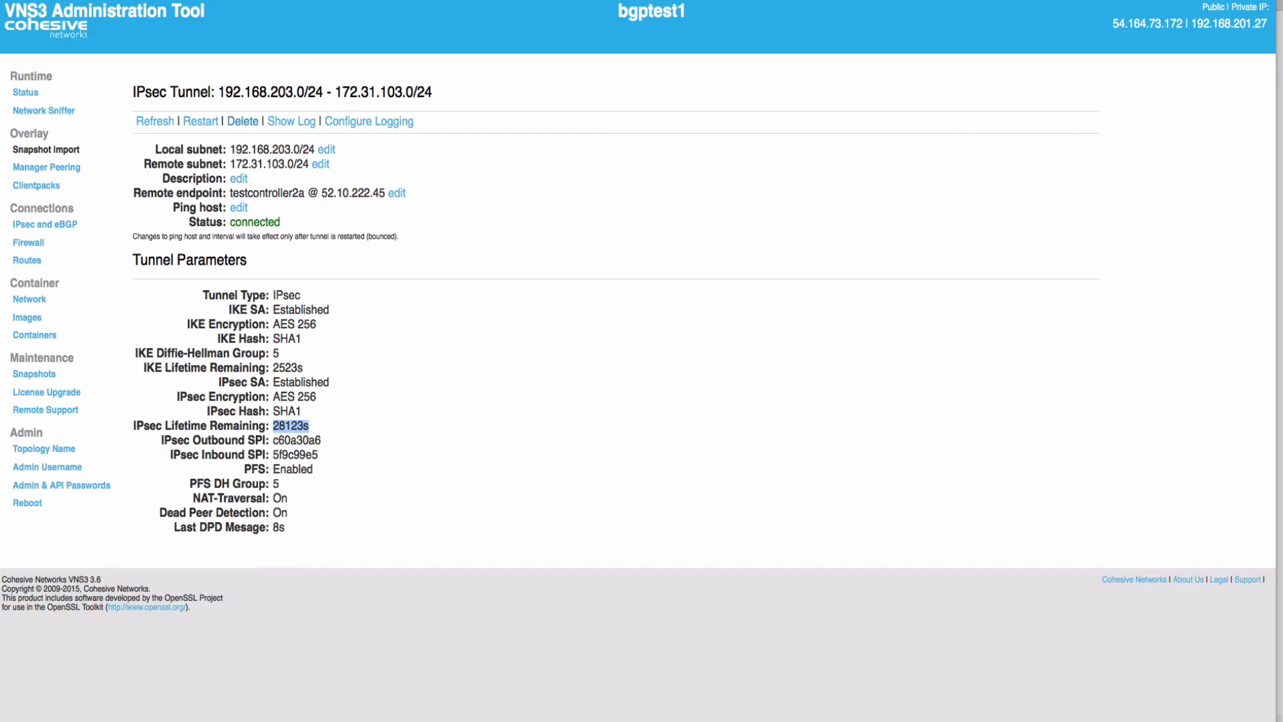
click(242, 121)
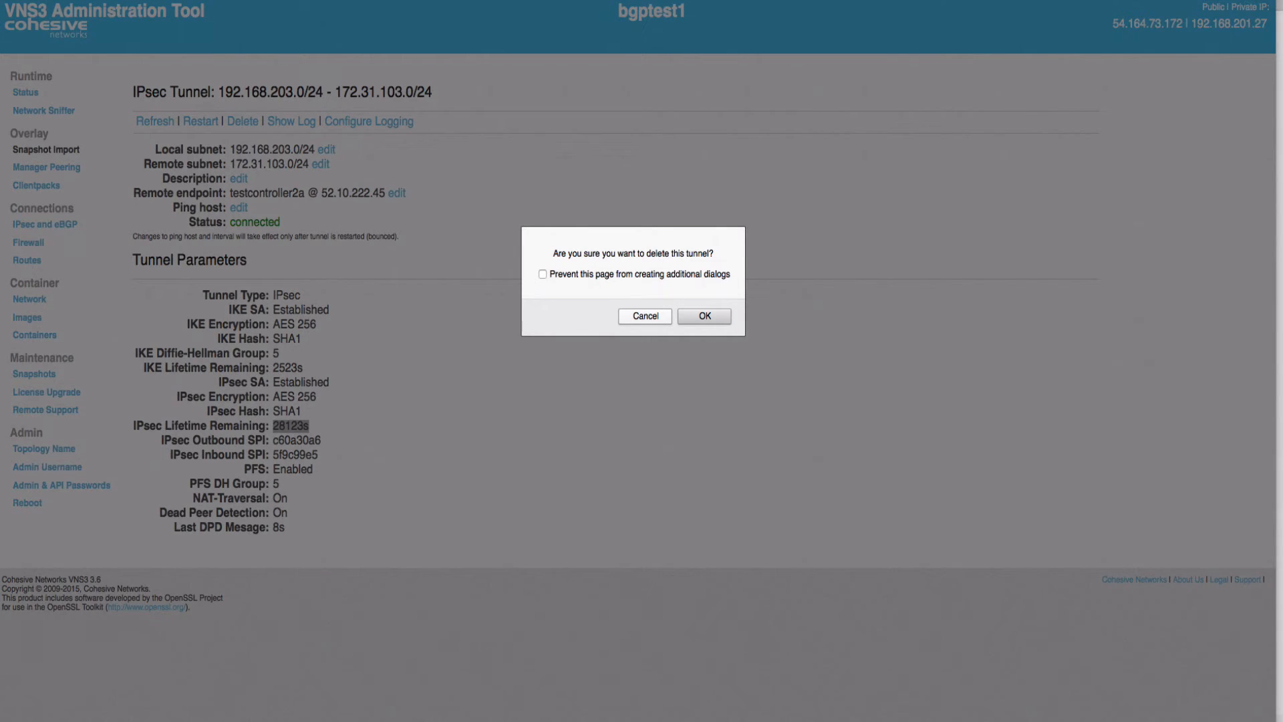
click(645, 316)
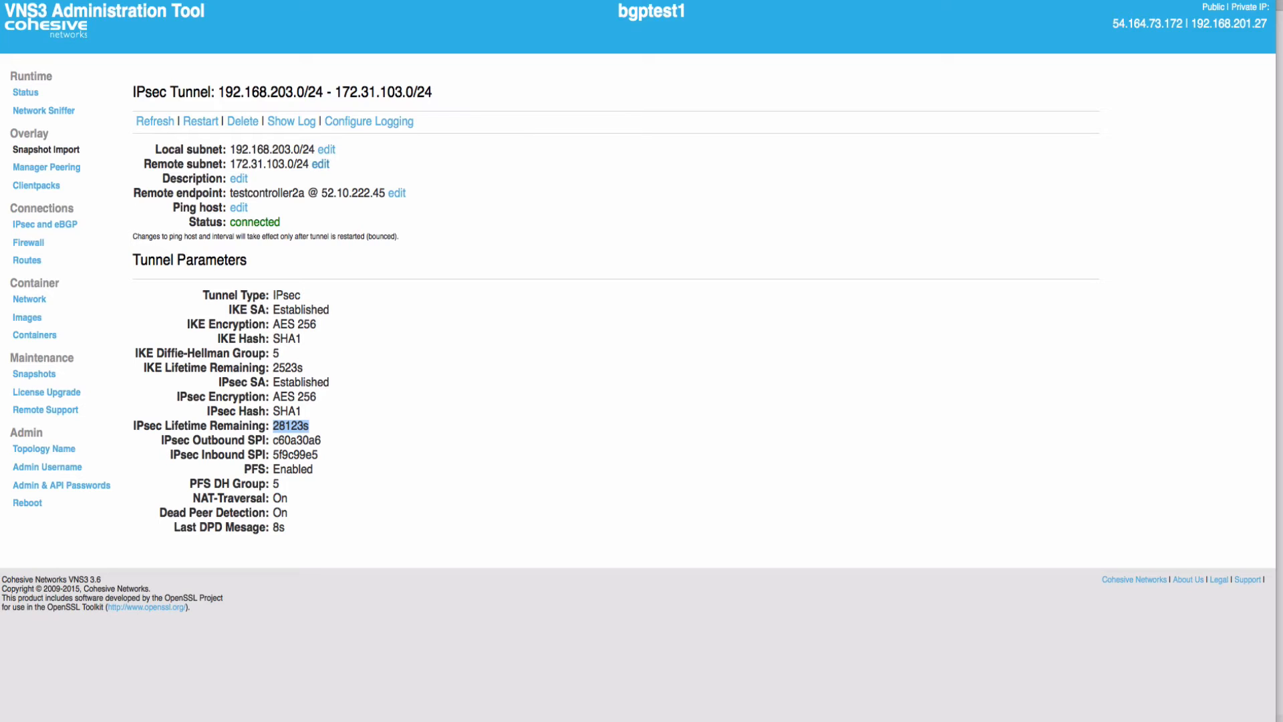
click(321, 164)
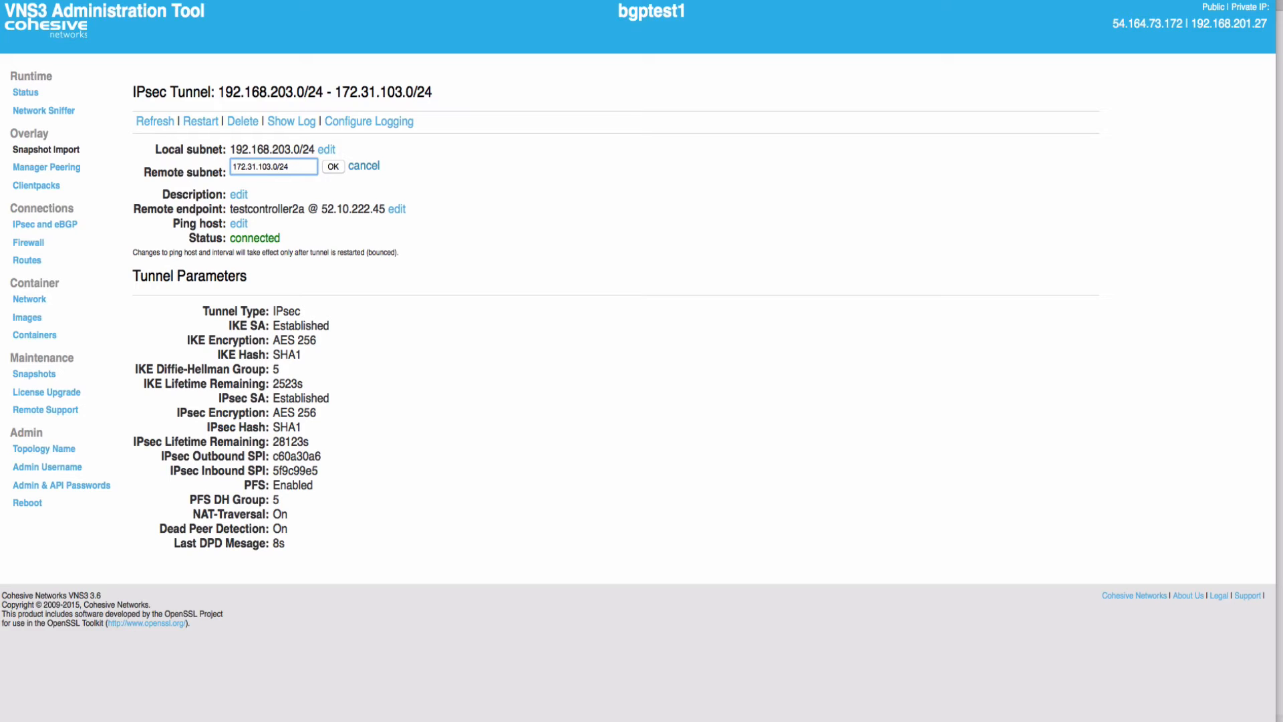
key(Return)
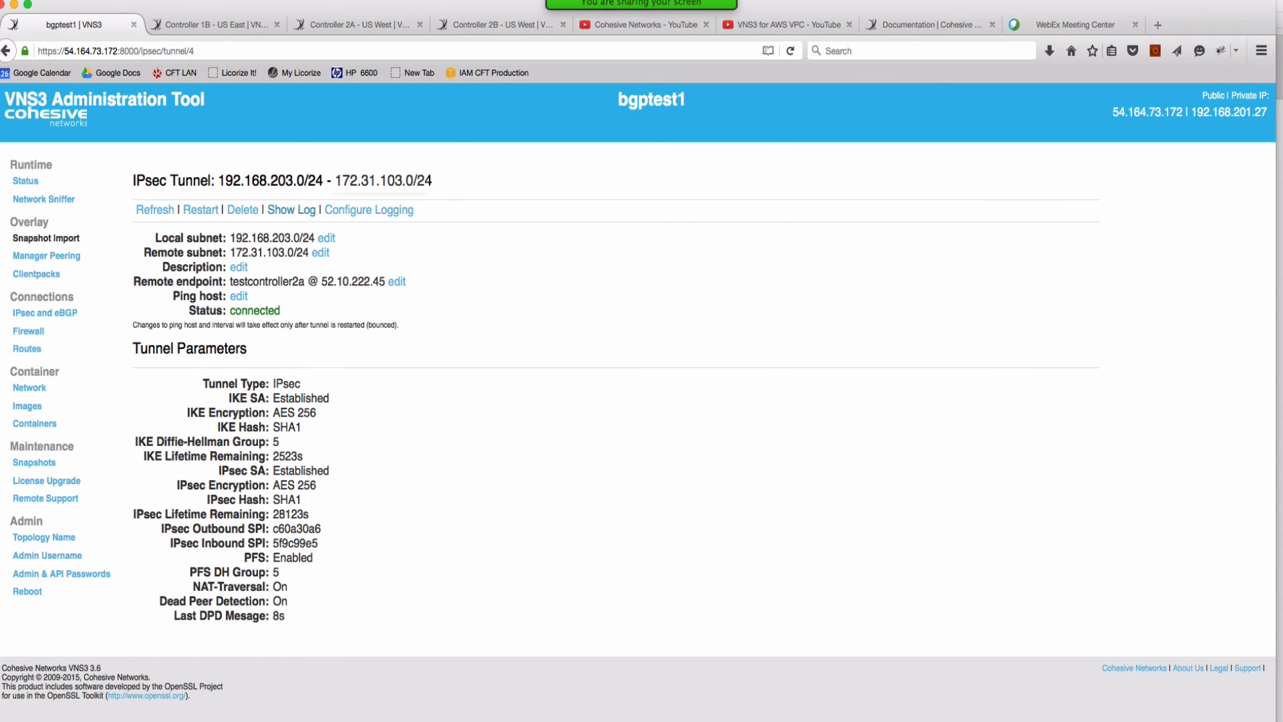
click(292, 121)
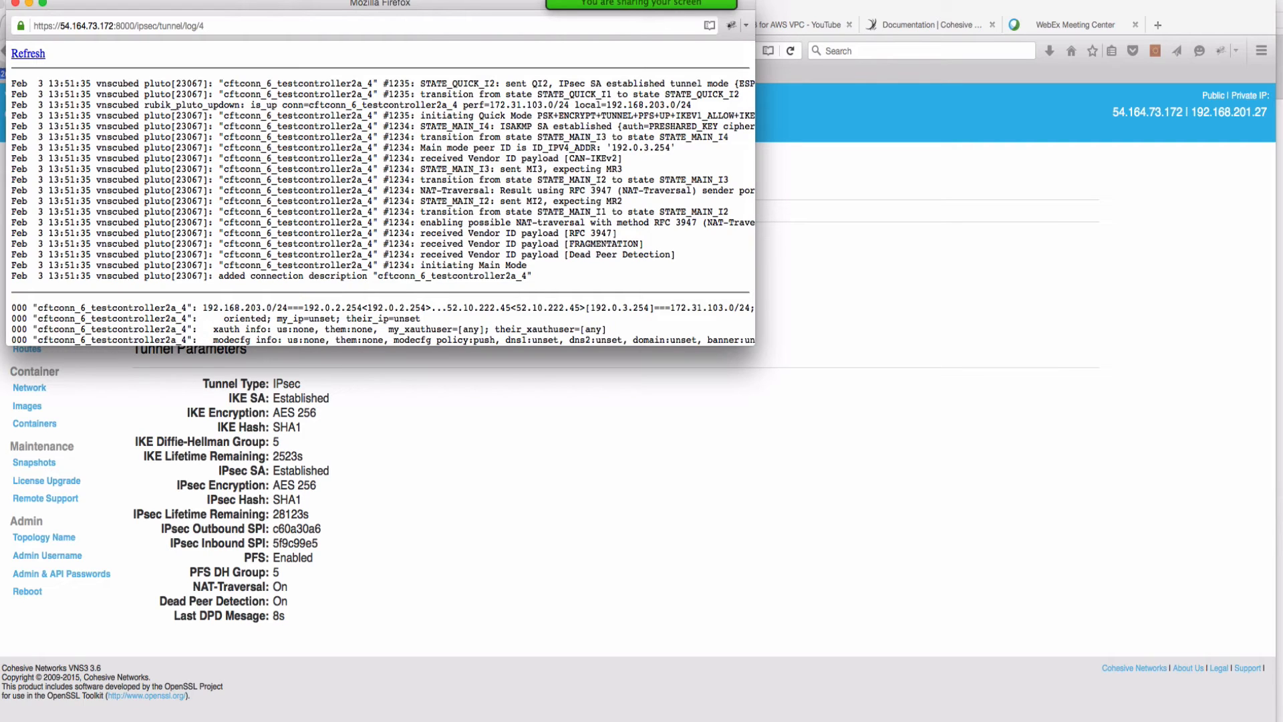
Highlight the tunnel log, marking local subnet 192.168.203.0/24 and remote subnet 172.31.103.0
drag(12, 83, 532, 276)
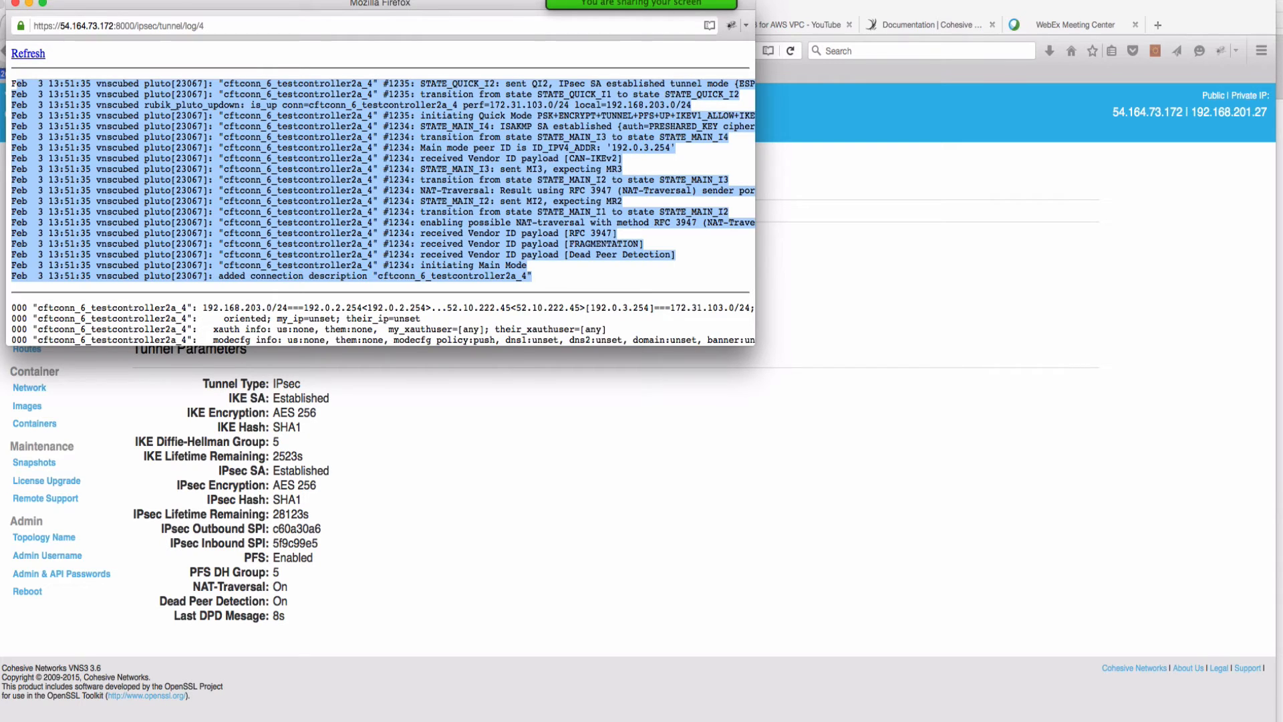
scroll(381, 194, down, 6)
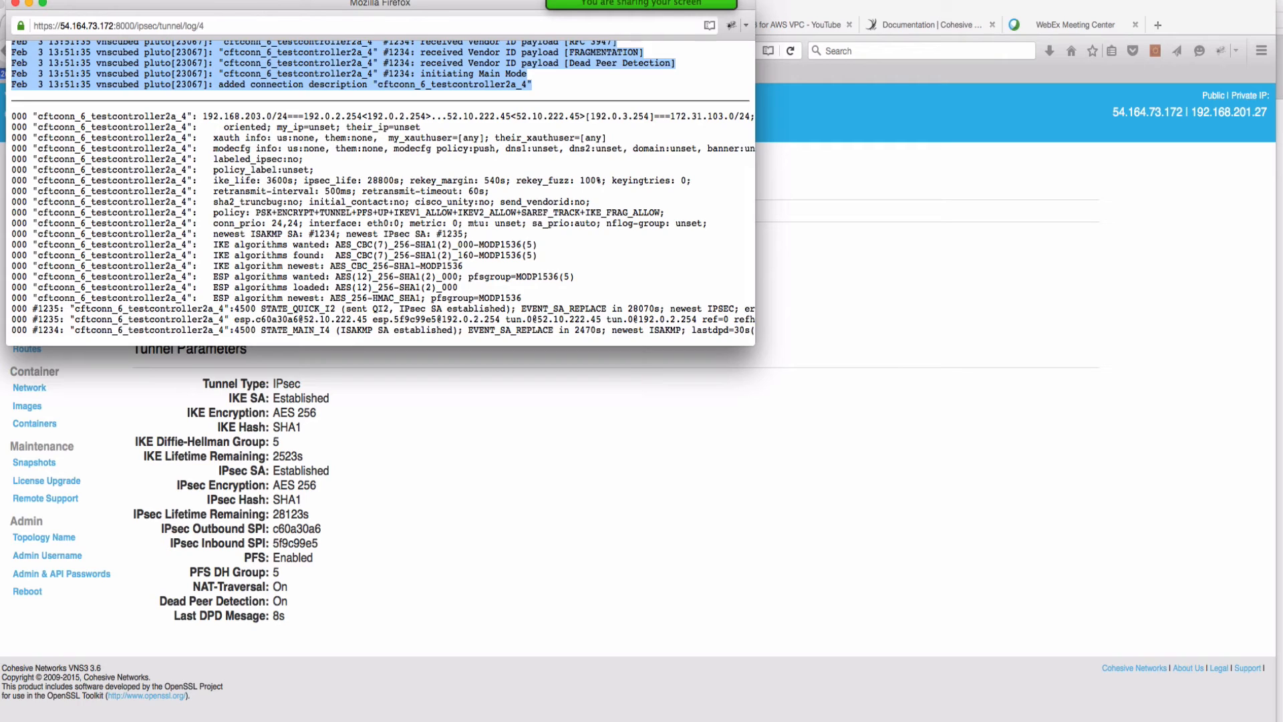
drag(203, 116, 304, 117)
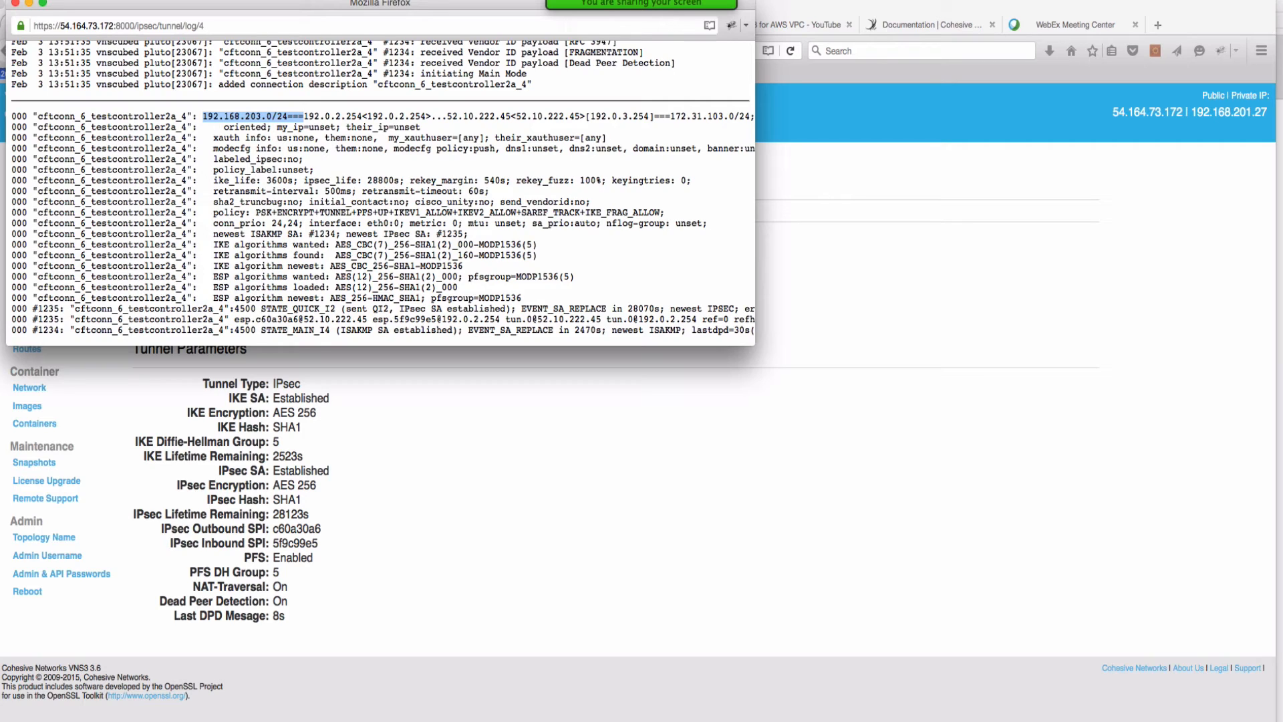
drag(670, 117, 734, 117)
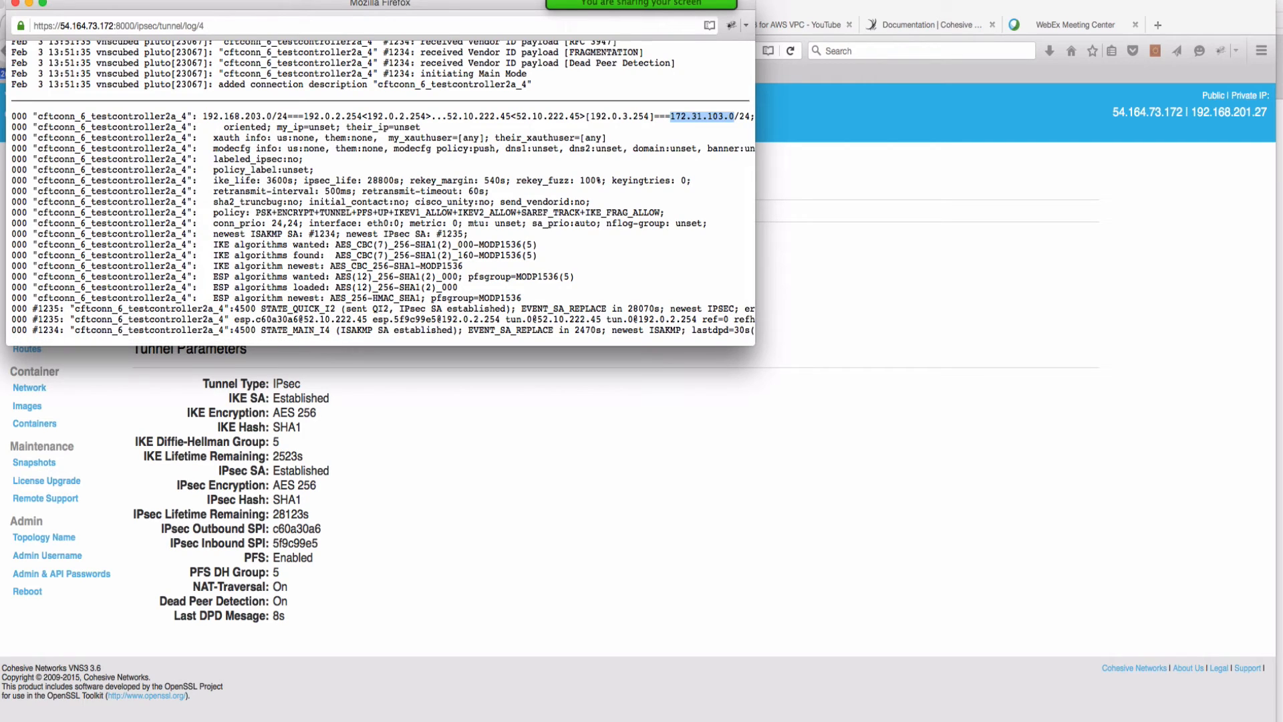
click(734, 117)
Mark the established ISAKMP SA status and 28070s replacement time, then close the log
drag(256, 330, 750, 330)
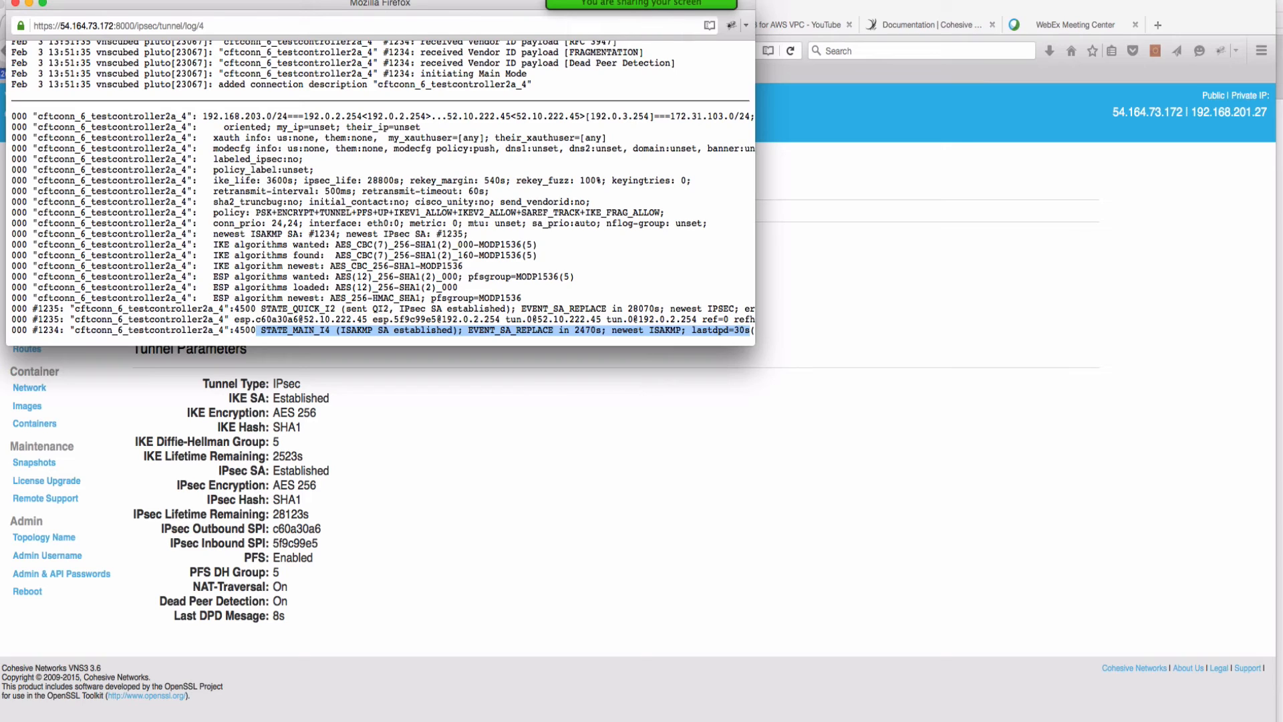
double_click(643, 309)
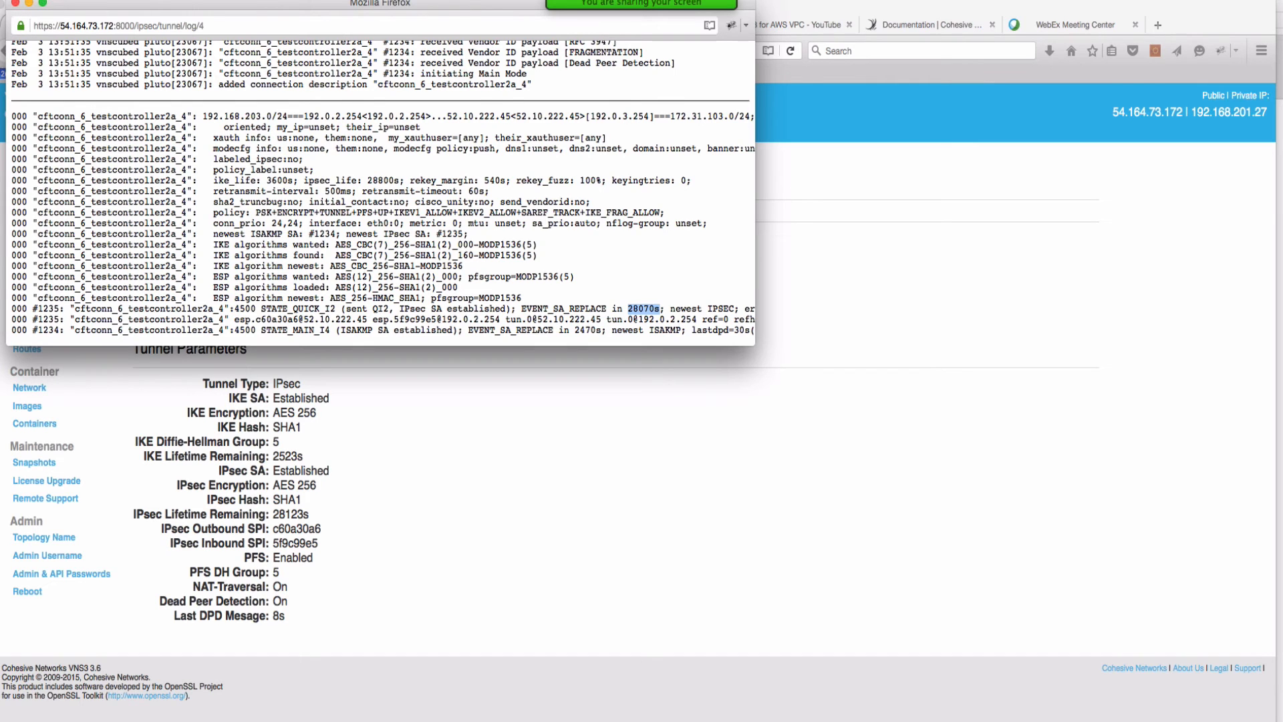
scroll(381, 149, up, 5)
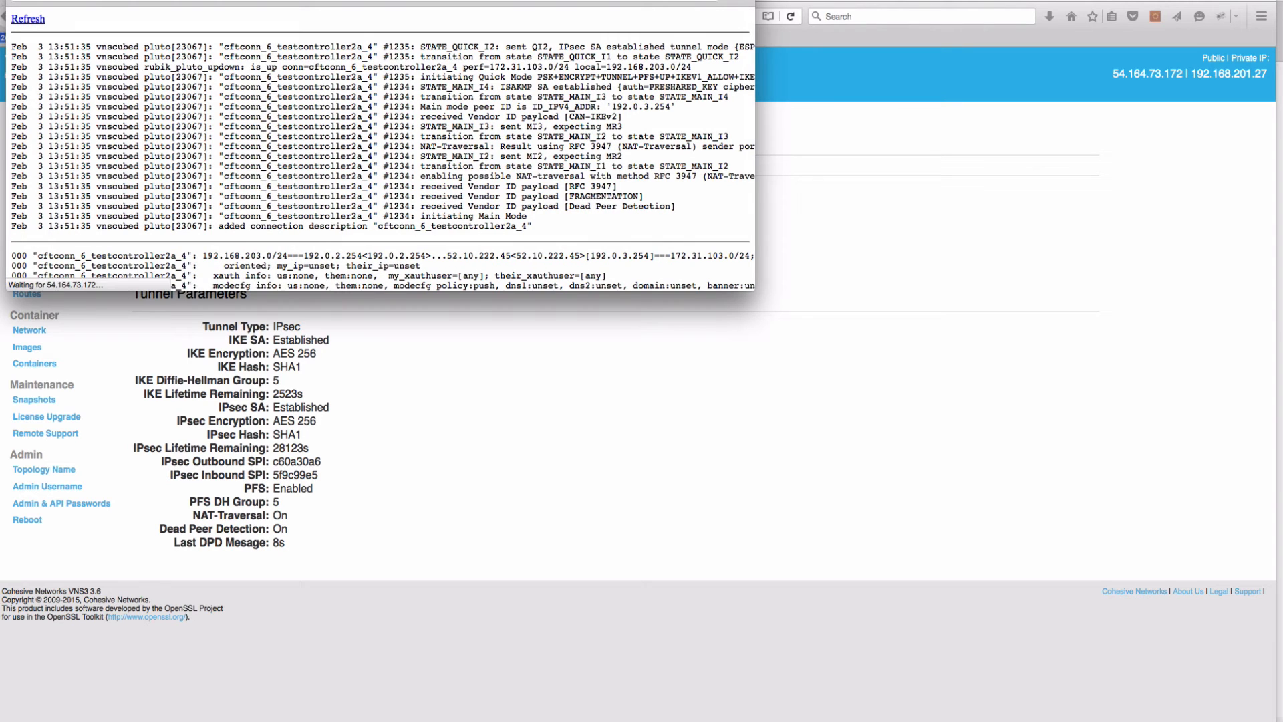
scroll(380, 149, down, 5)
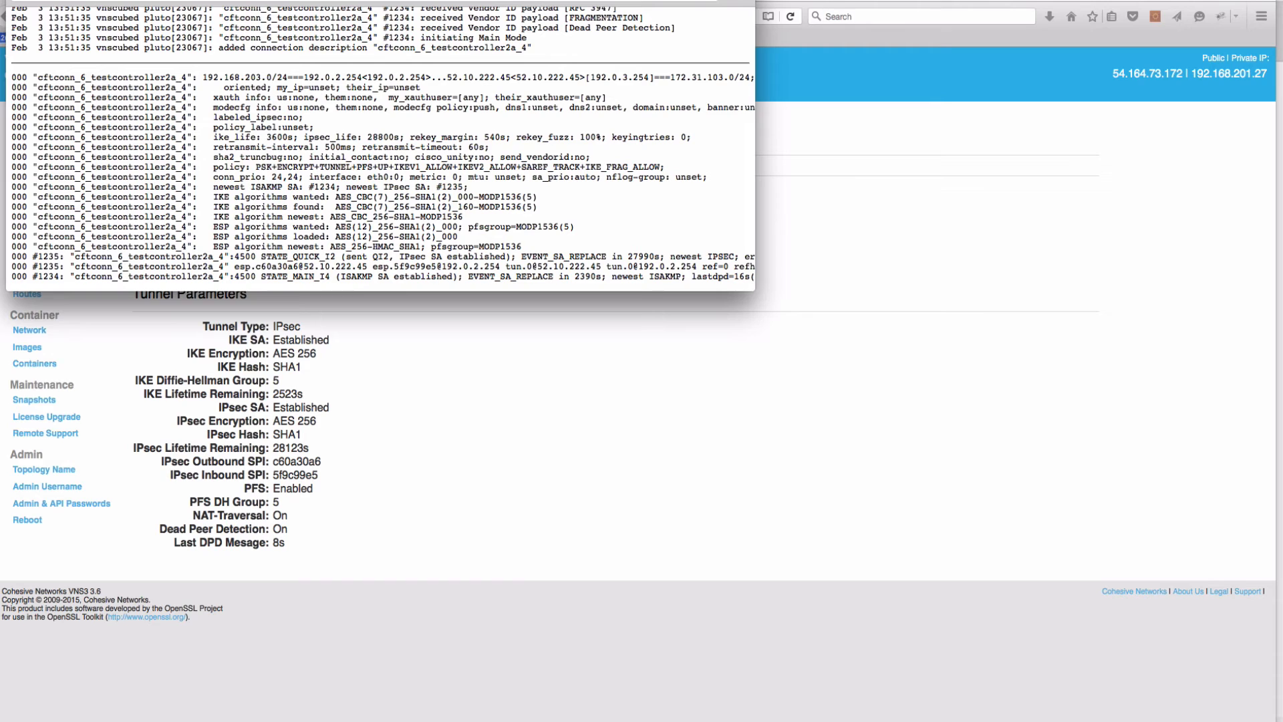
key(super+w)
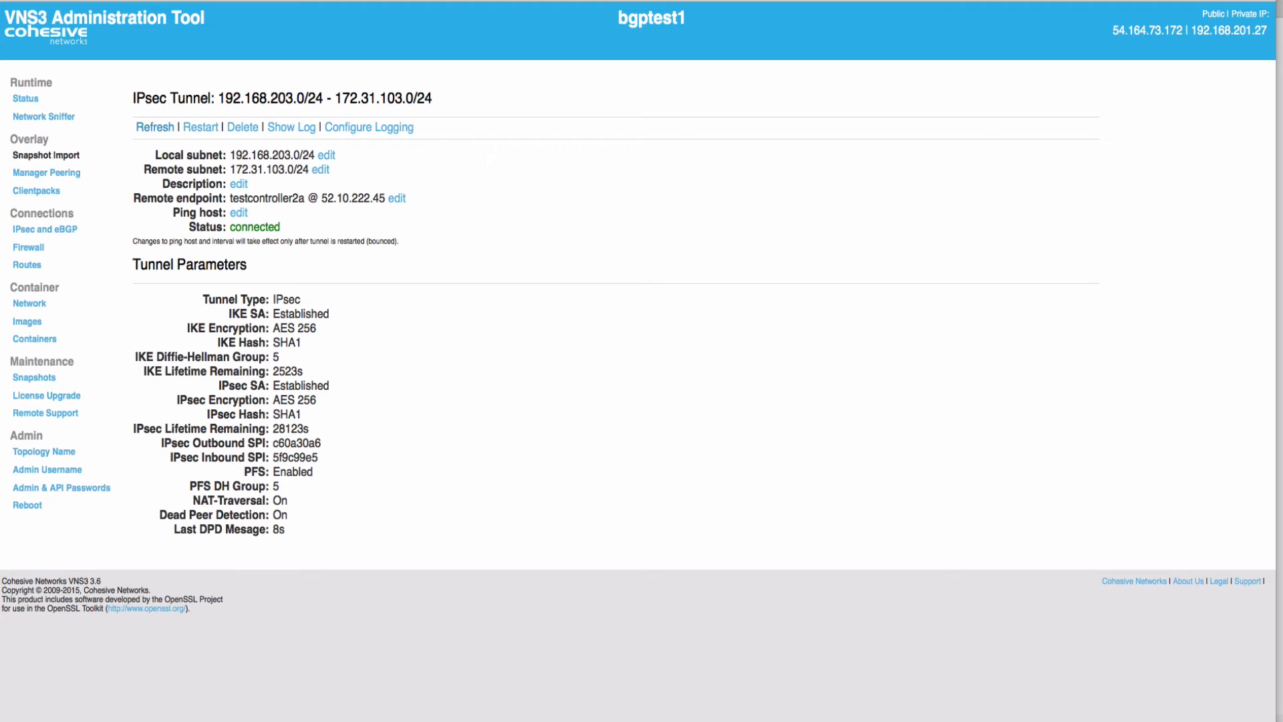
Refresh and highlight IKE values: Established, AES 256, SHA1, DH group 5, 2372s lifetime remaining
click(155, 127)
double_click(300, 314)
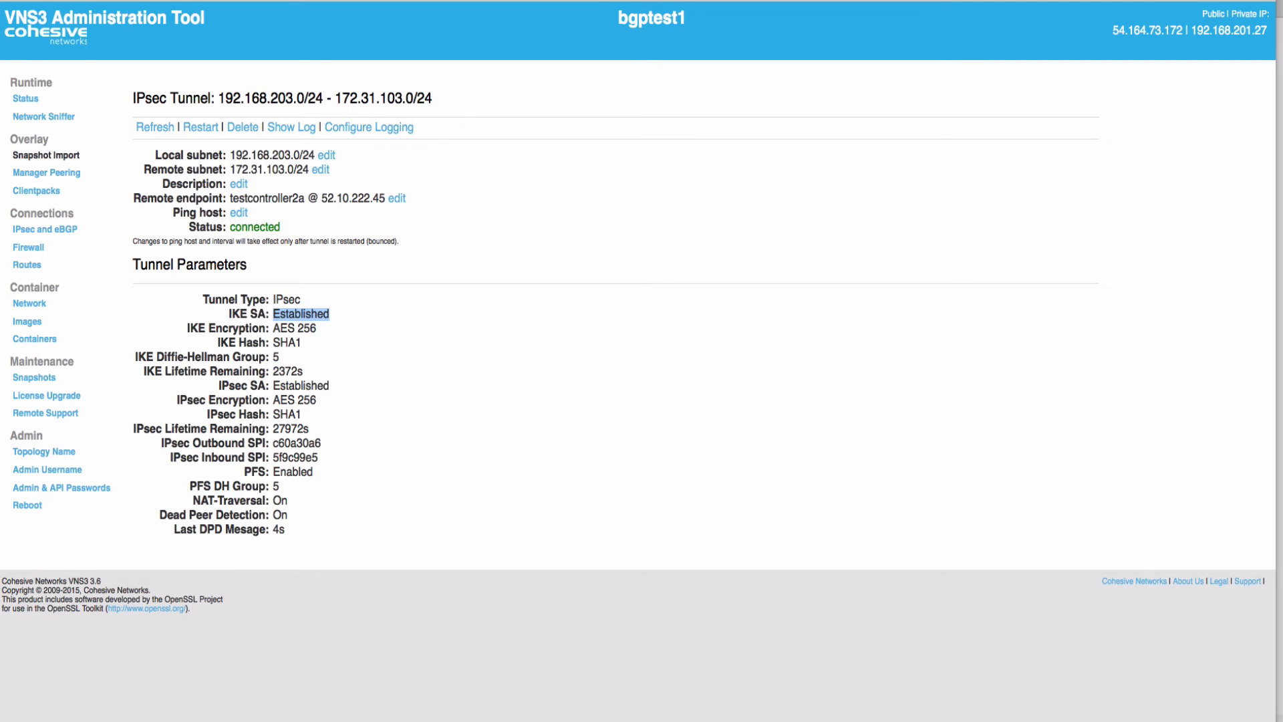
triple_click(306, 328)
double_click(287, 342)
double_click(276, 357)
double_click(287, 372)
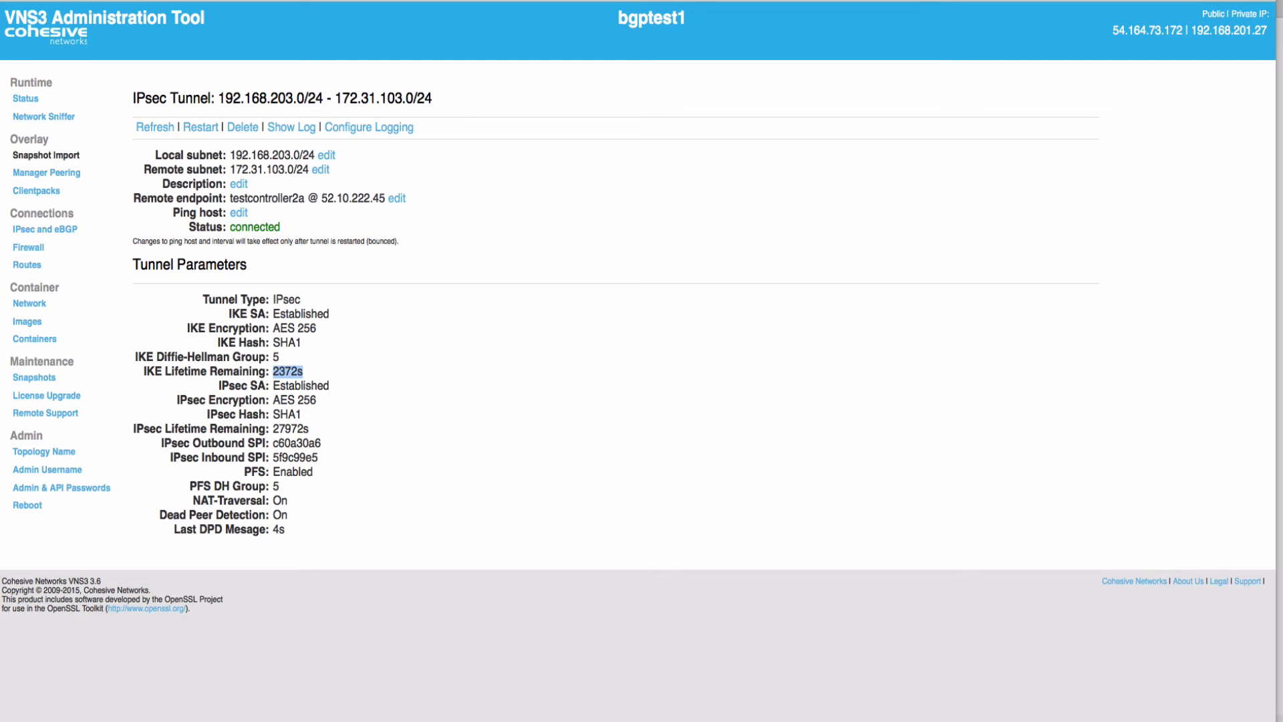
Highlight IPsec values: Established, AES 256, SHA1, 27972s lifetime, outbound SPI c60a30a6
double_click(300, 386)
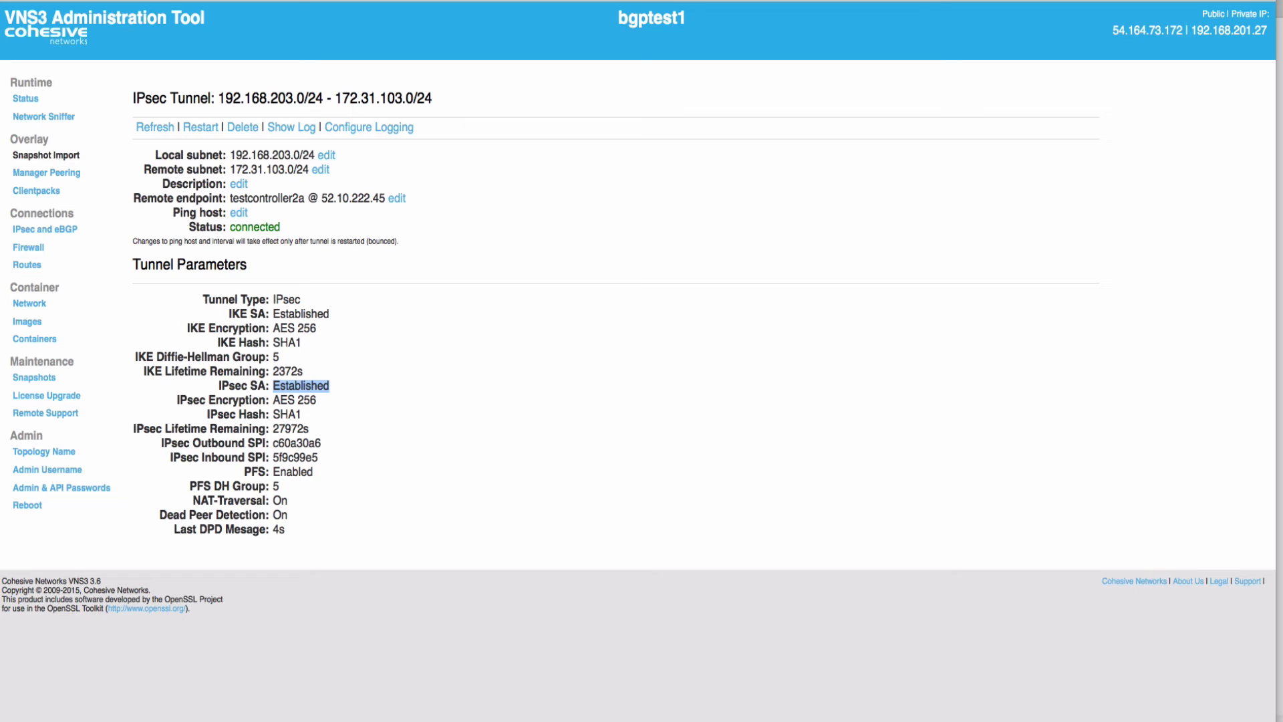
triple_click(285, 400)
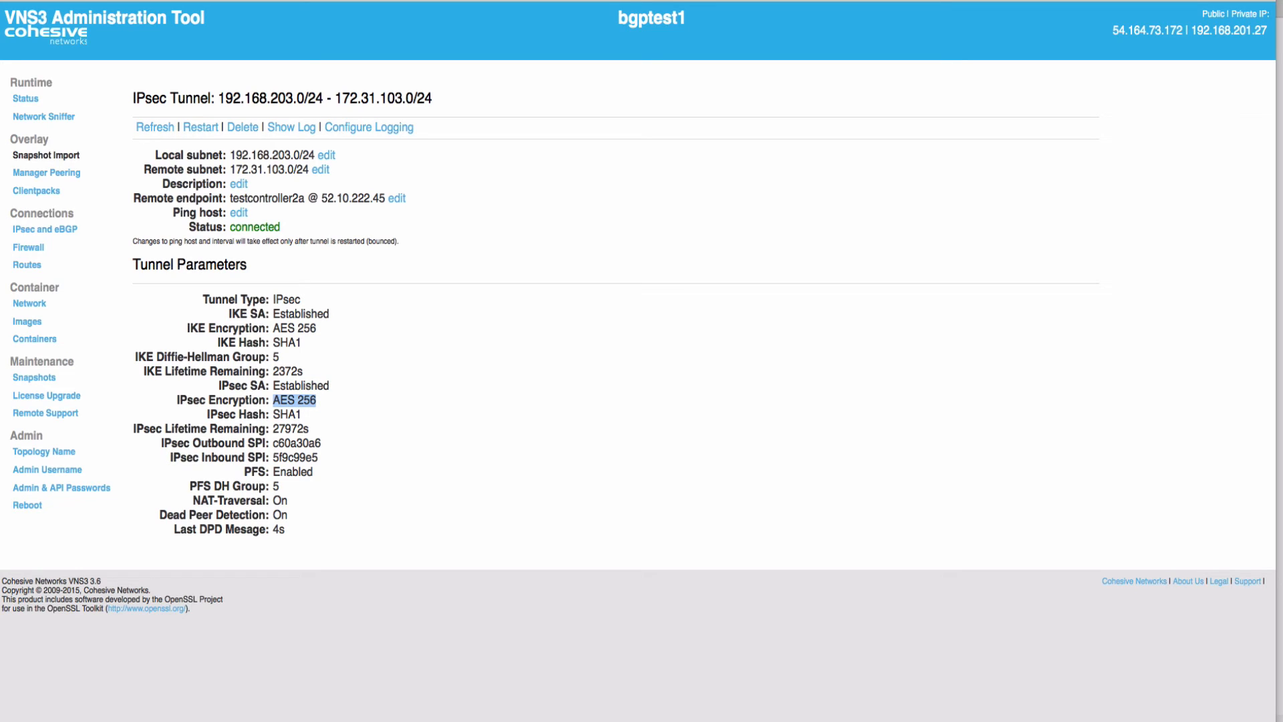
double_click(286, 414)
double_click(290, 429)
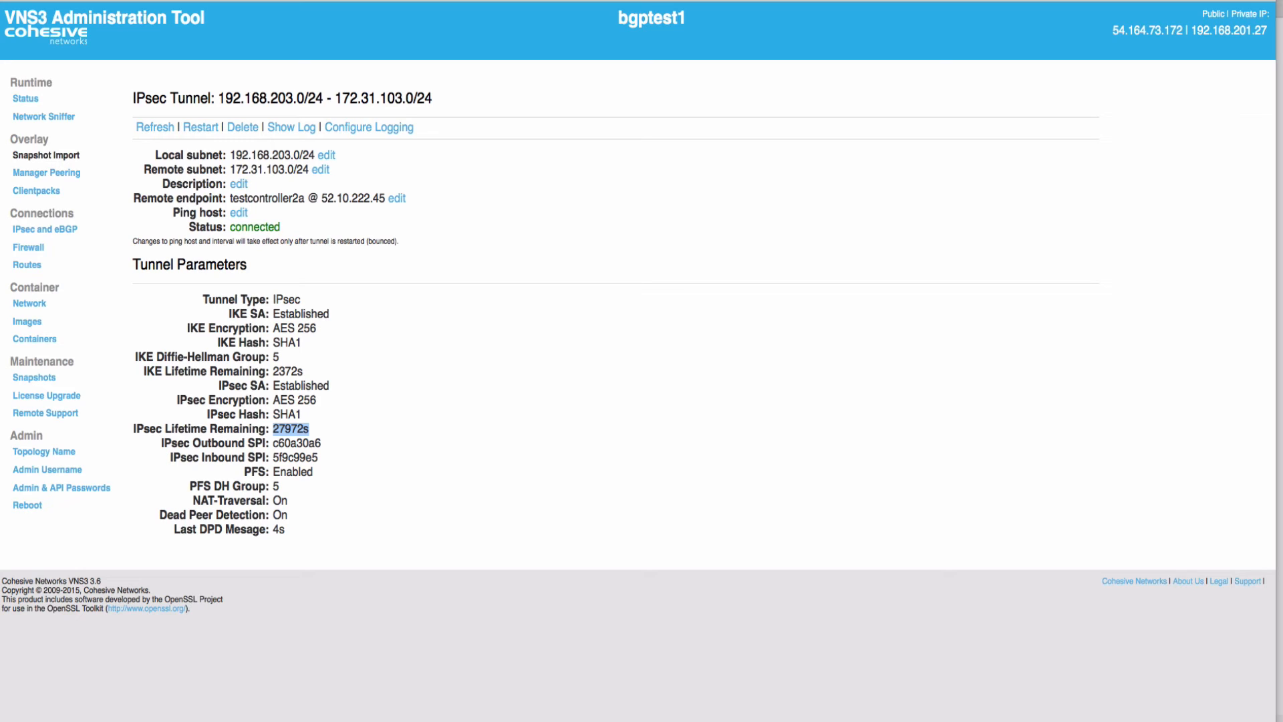
double_click(258, 443)
double_click(297, 444)
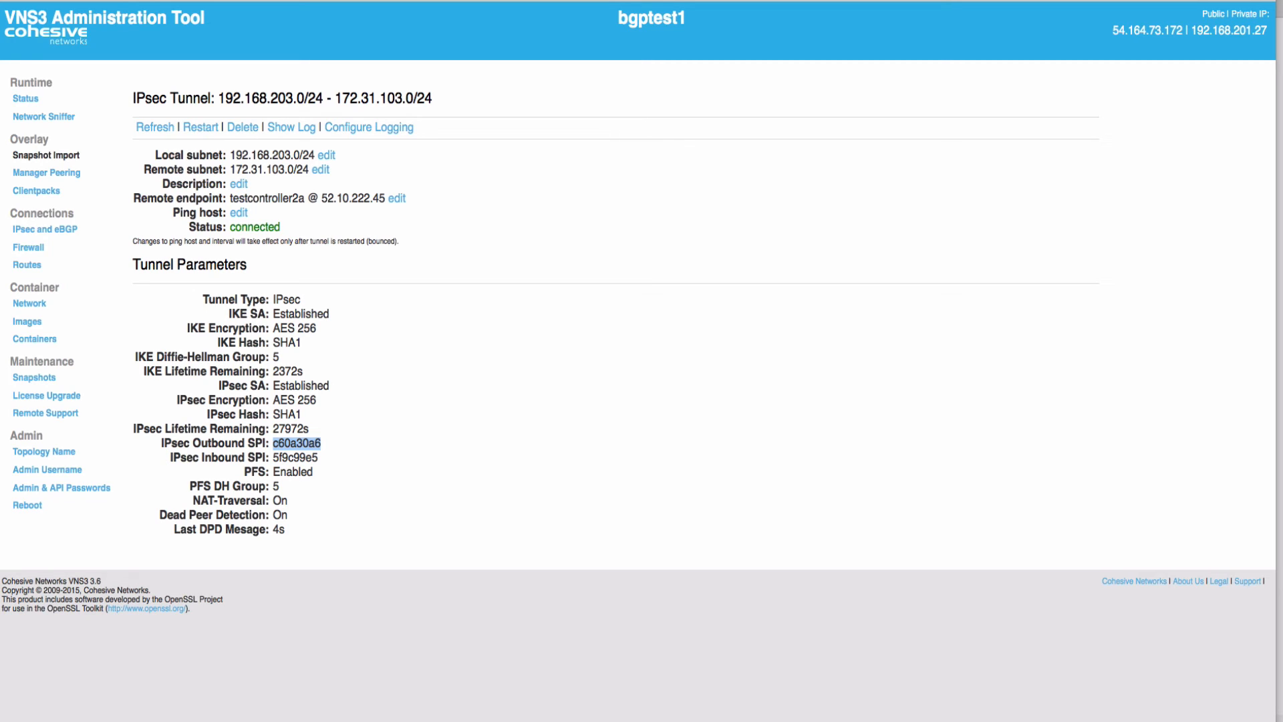
double_click(296, 458)
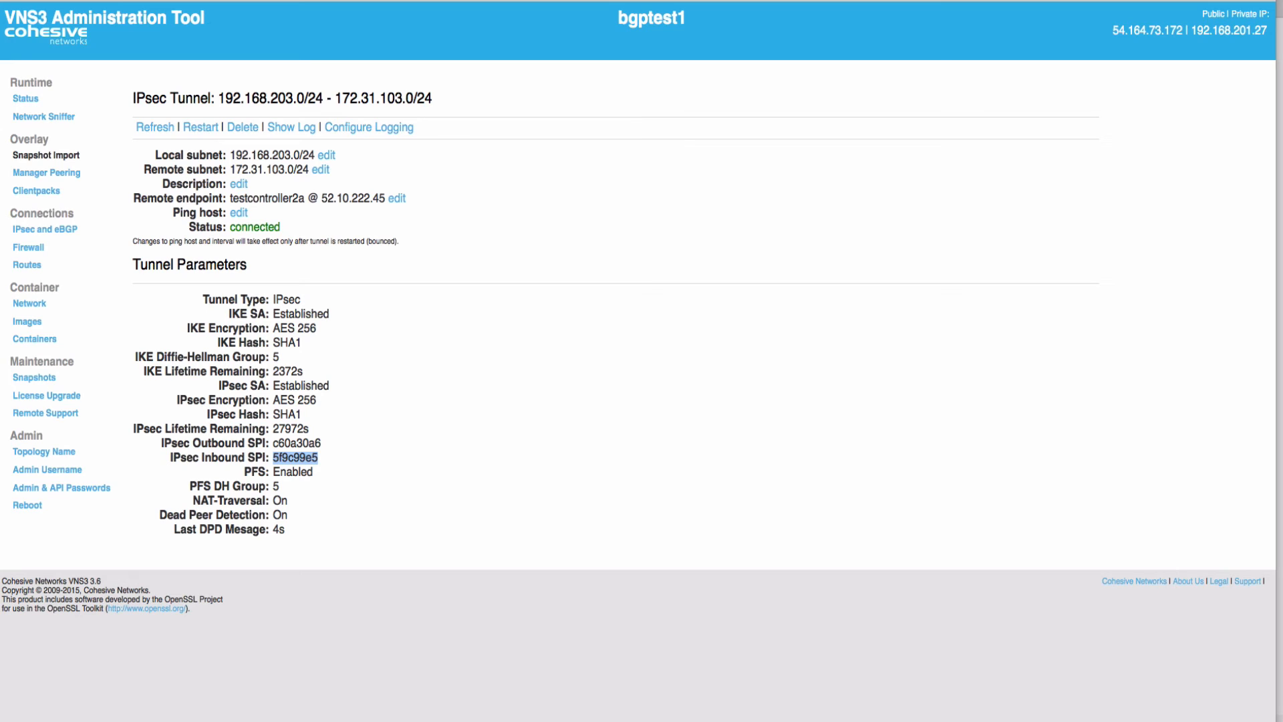
double_click(291, 429)
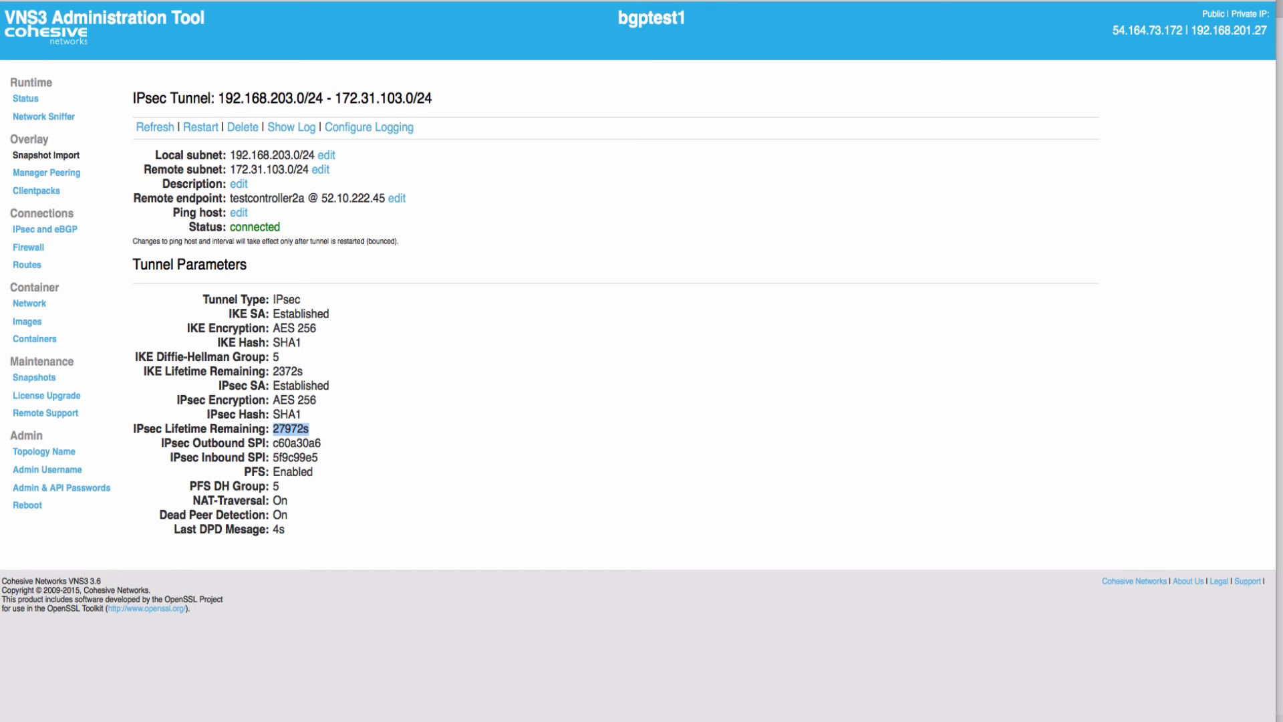
double_click(296, 443)
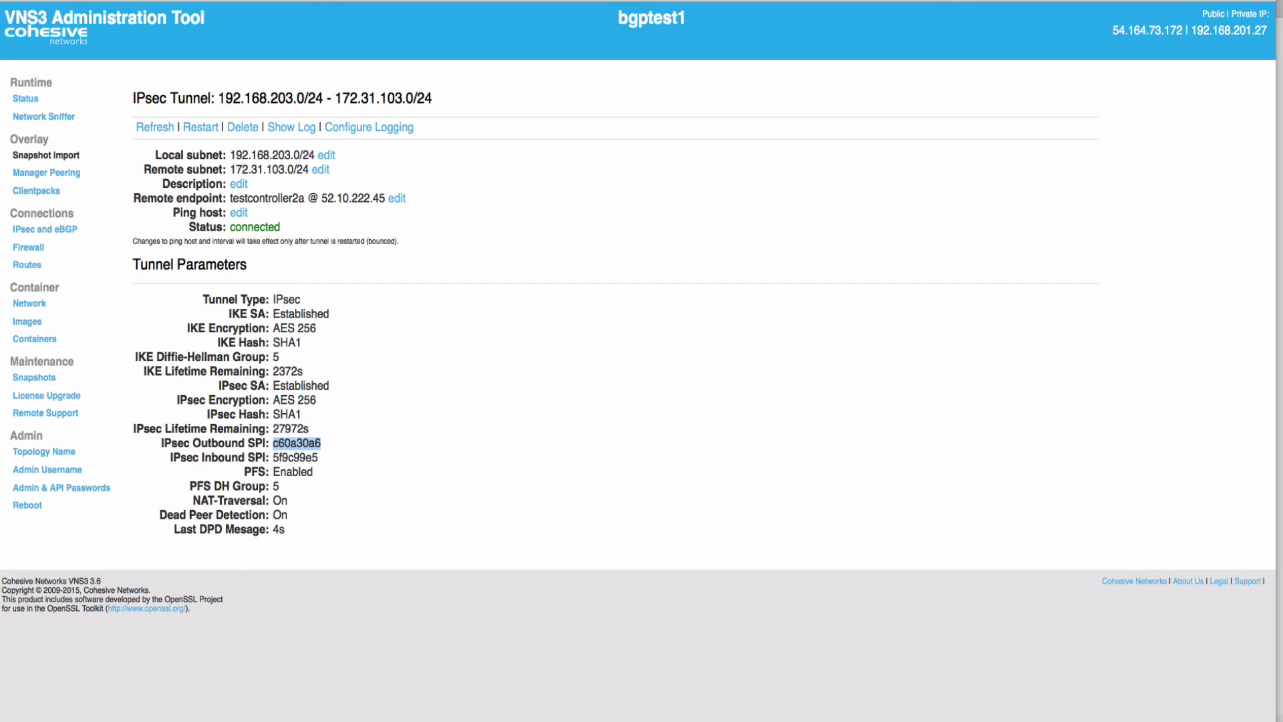
double_click(295, 458)
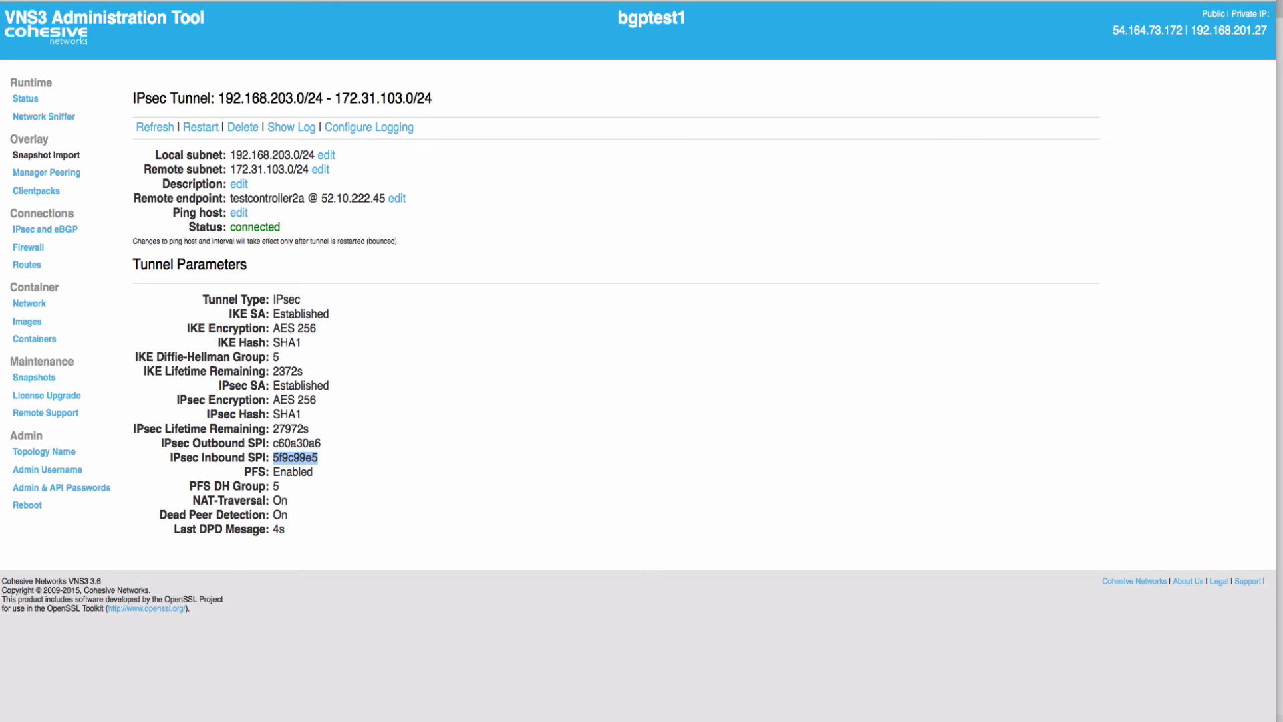
double_click(297, 443)
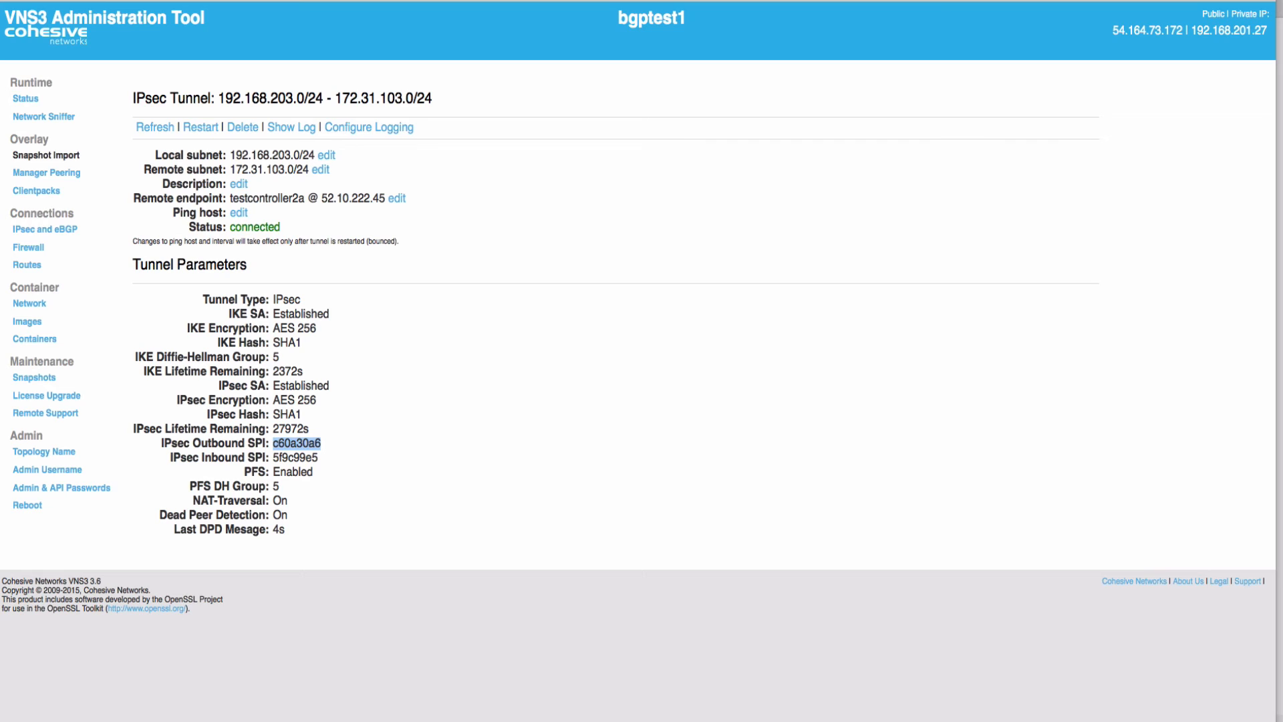
double_click(296, 457)
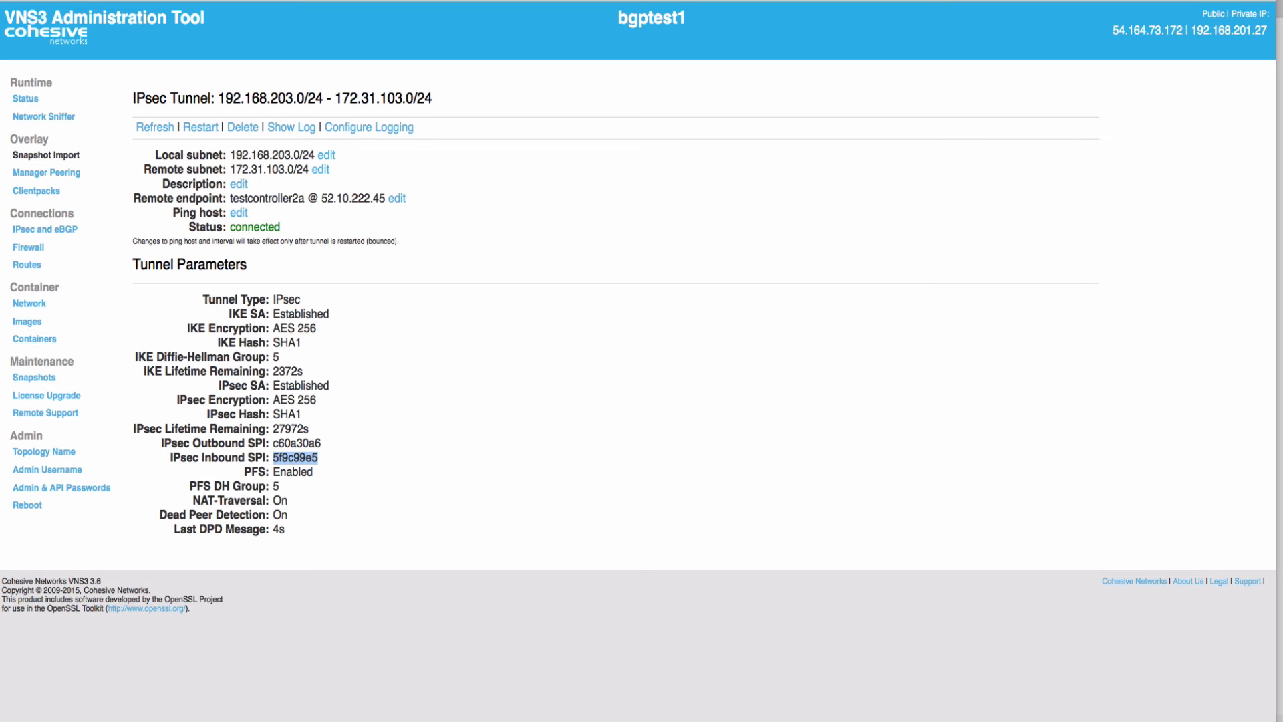
double_click(293, 472)
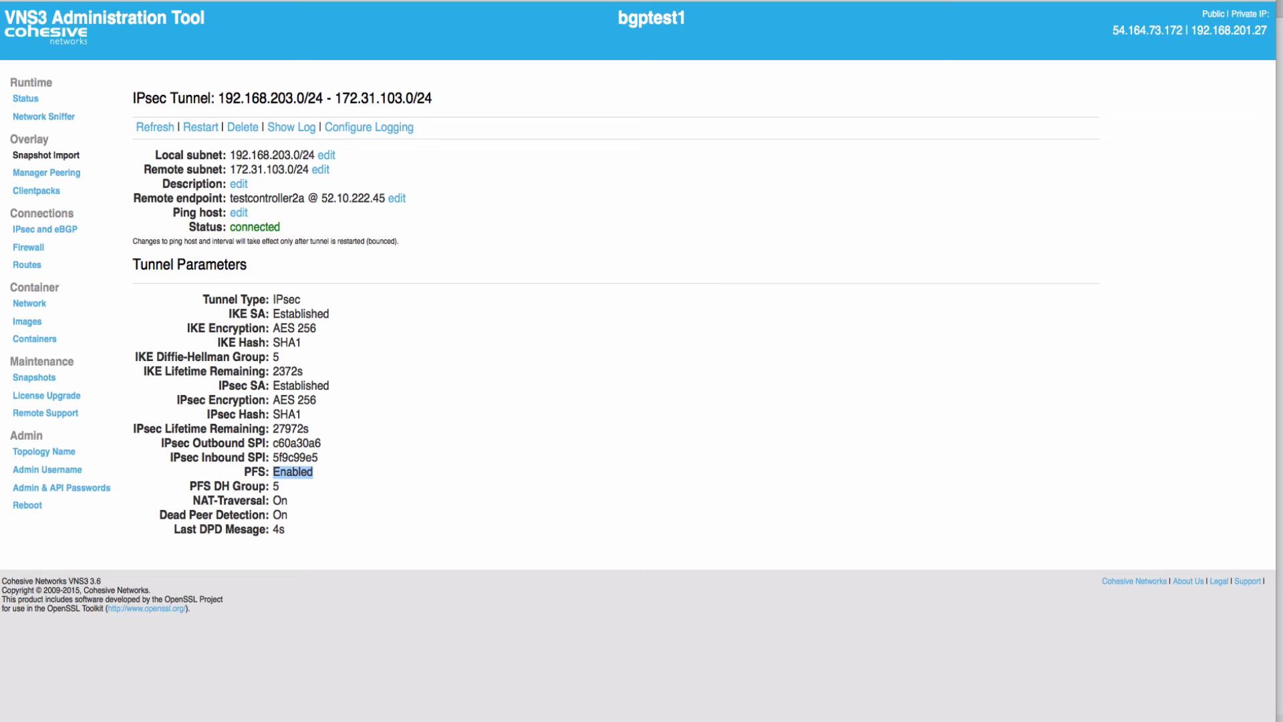
double_click(275, 487)
double_click(280, 501)
double_click(280, 515)
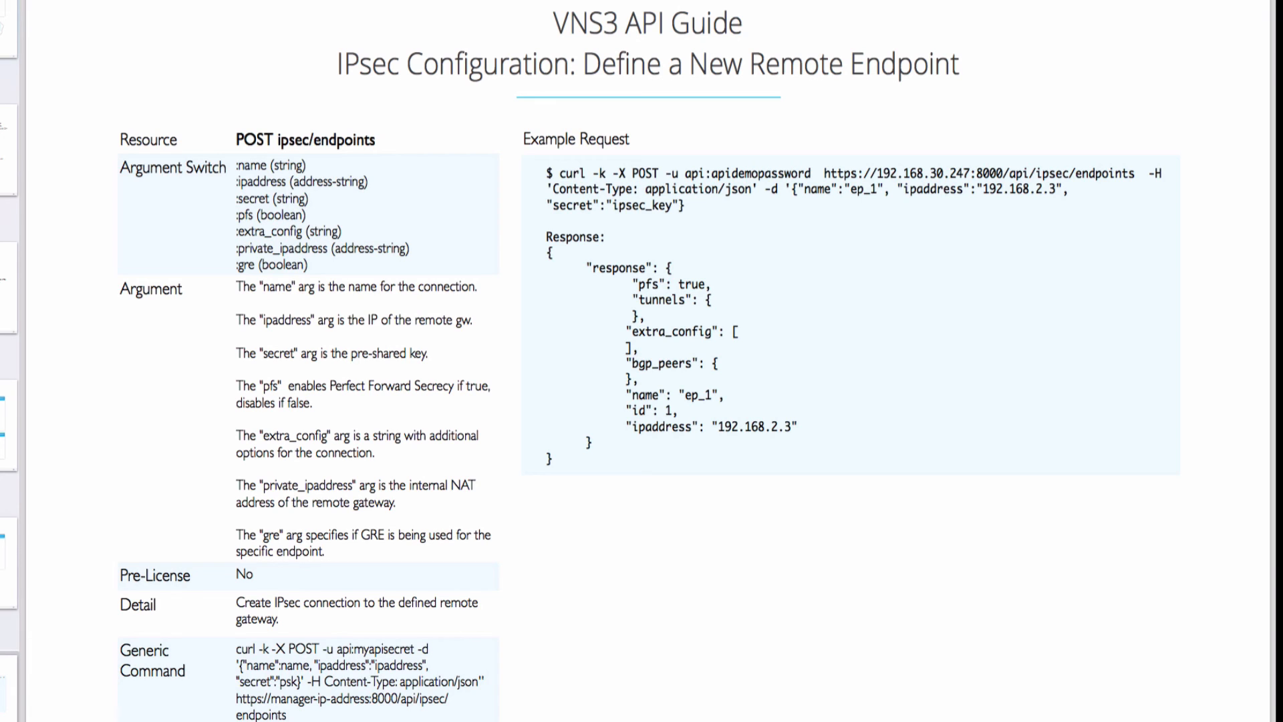
Mark the endpoint example curl request, then advance past the IPsec parameters slide to the closing contact slide
drag(546, 173, 551, 459)
drag(561, 173, 684, 205)
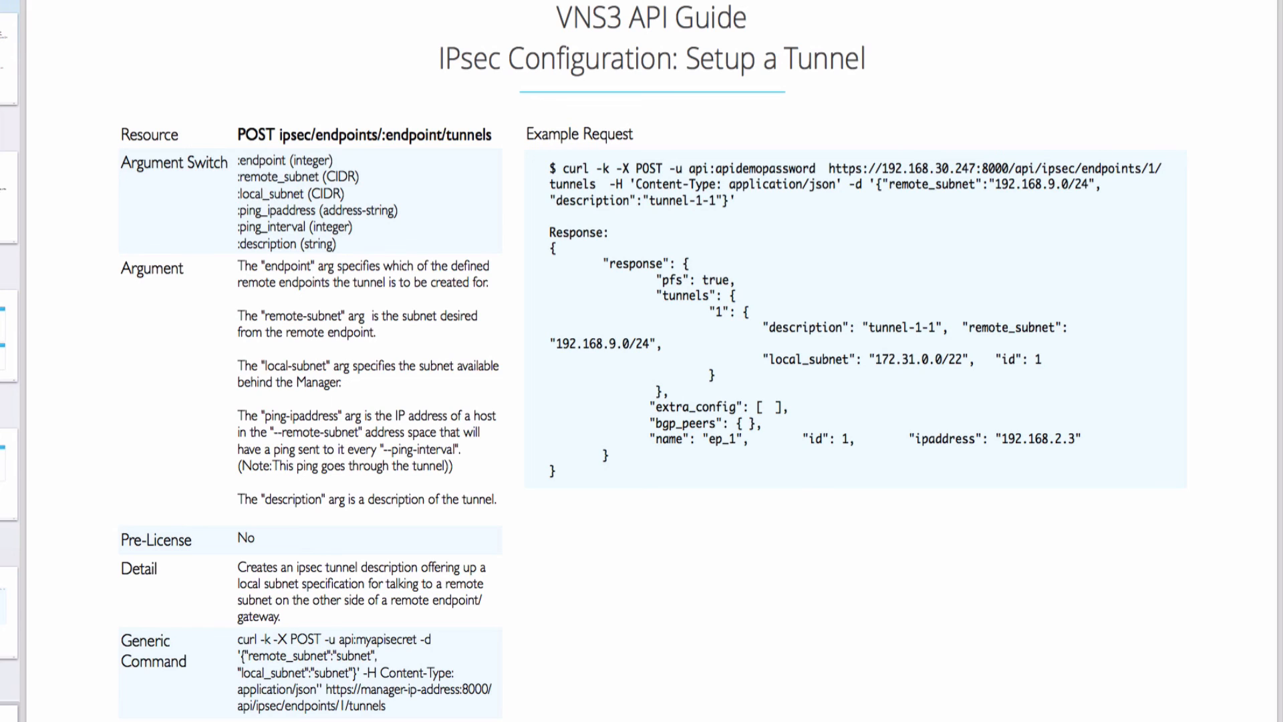
key(Down)
key(Down)
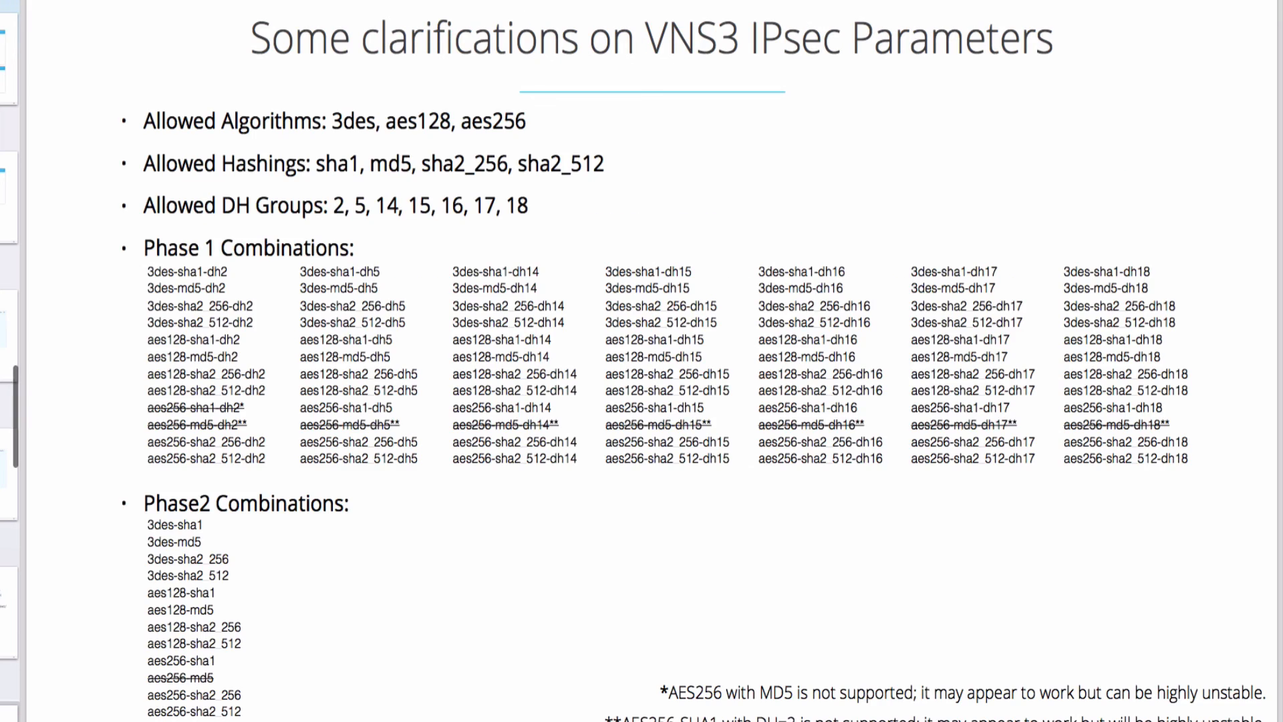
key(Down)
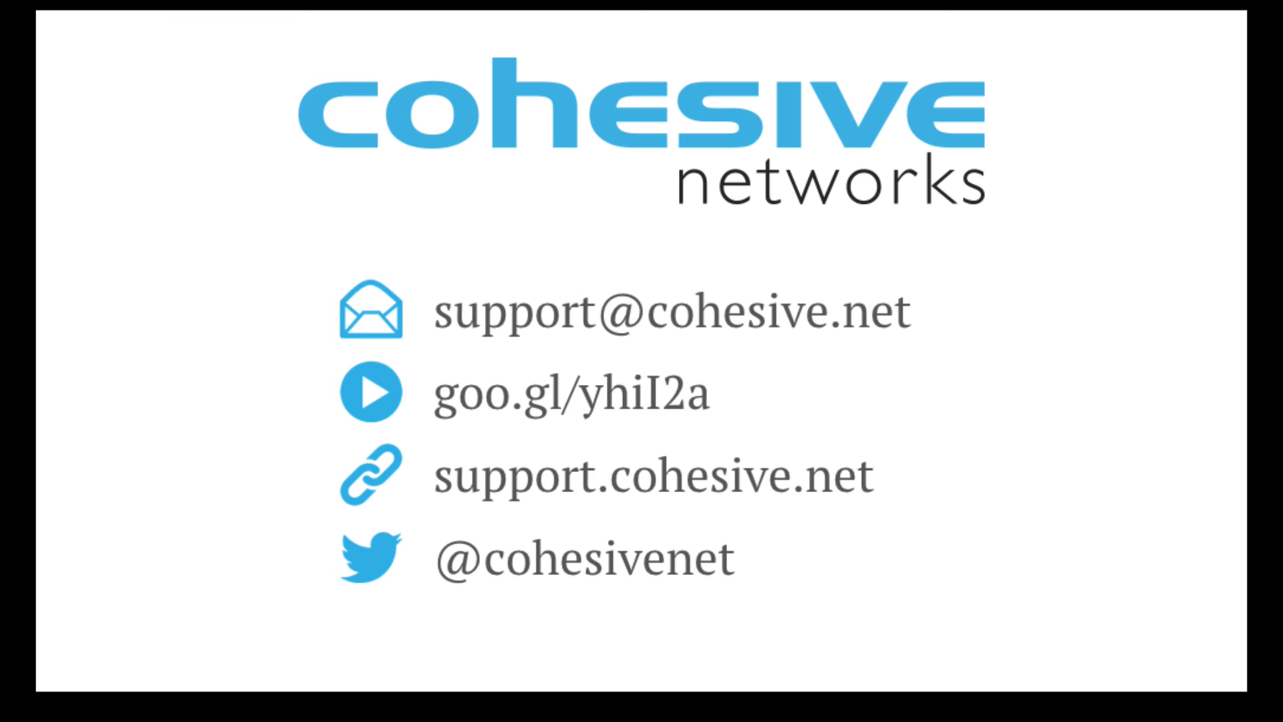